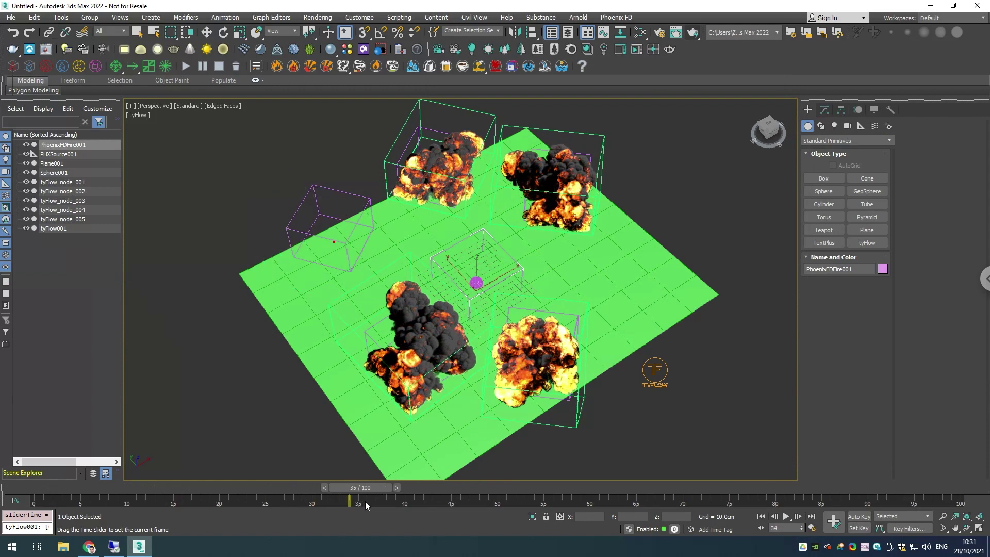
# - Create a small sphere at the grid centre
pyautogui.press('w')
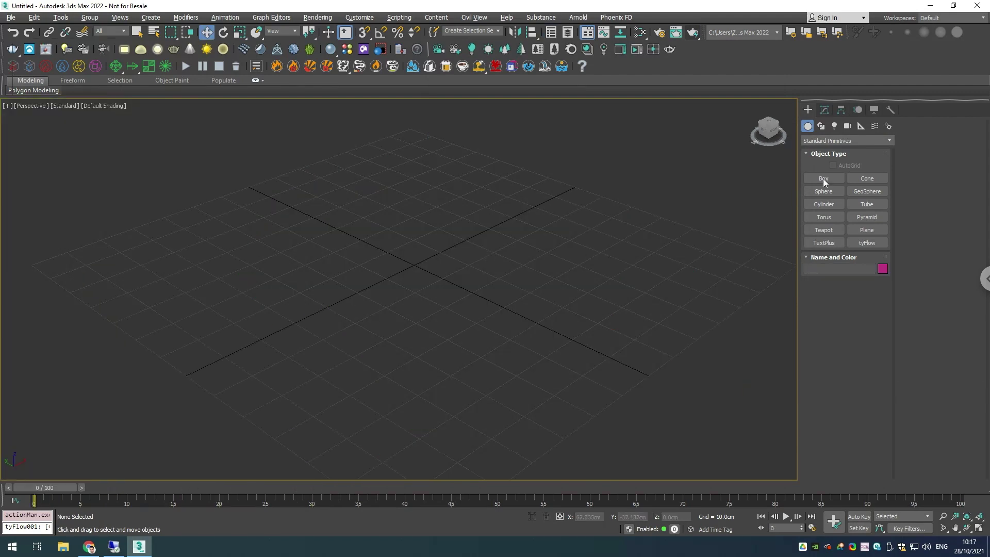
pyautogui.click(830, 190)
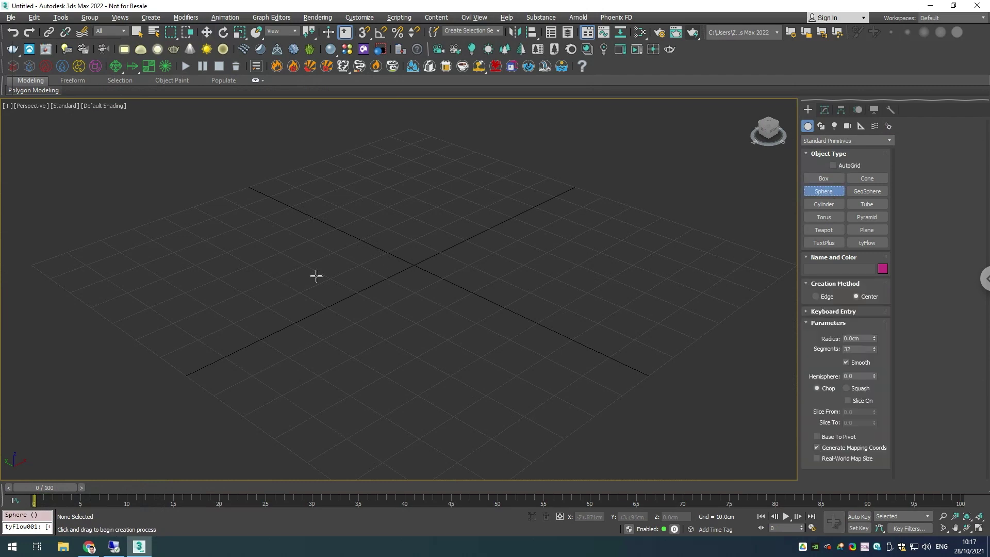
pyautogui.moveTo(411, 261); pyautogui.dragTo(440, 277)
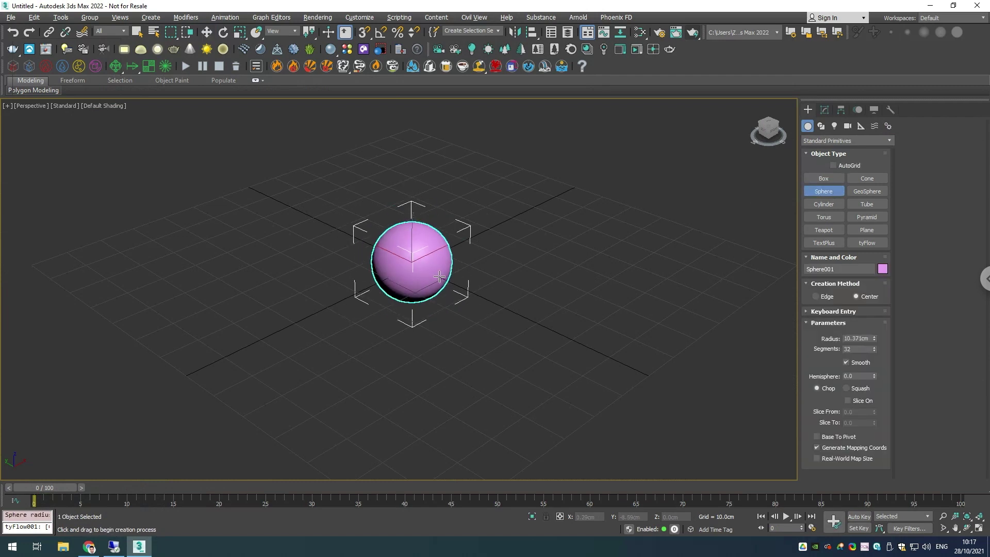
pyautogui.press('w')
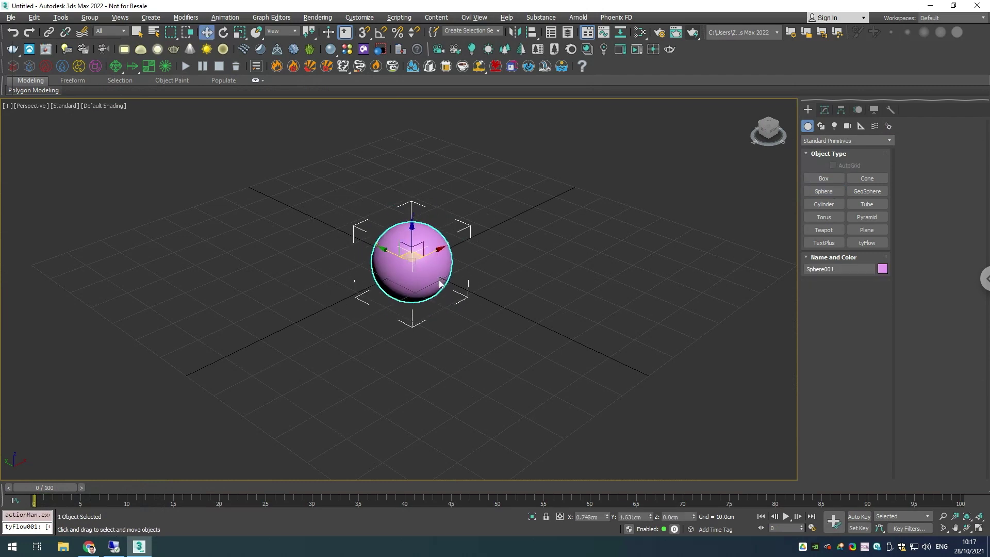
# - Wrap the sphere in a Phoenix Gasoline Explosion fire simulator and bring up its settings
pyautogui.click(325, 66)
pyautogui.scroll(-3, 516, 177)
pyautogui.moveTo(516, 177); pyautogui.dragTo(513, 226, button='middle')
pyautogui.click(825, 110)
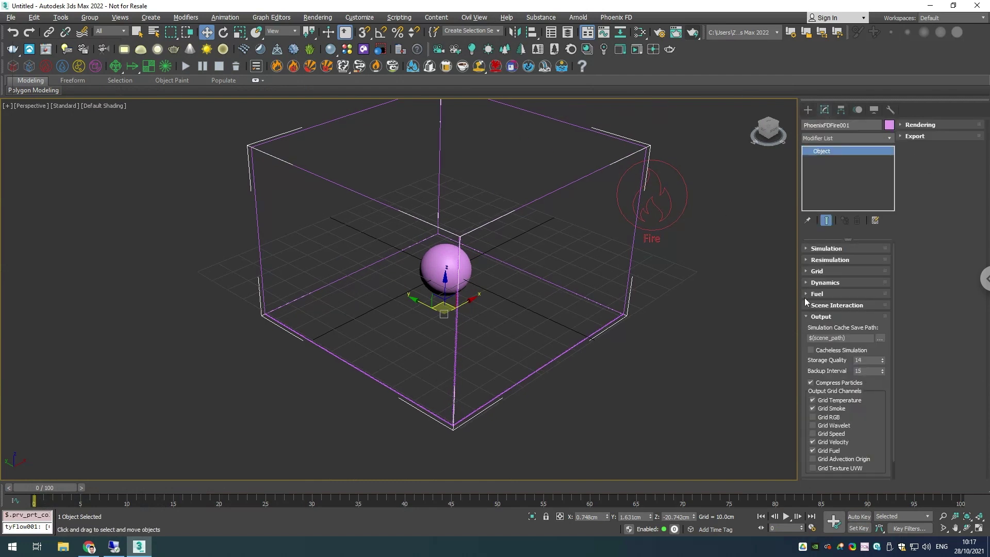
# - Decrease the simulator's grid resolution twice, to about 1.16 million cells
pyautogui.click(815, 315)
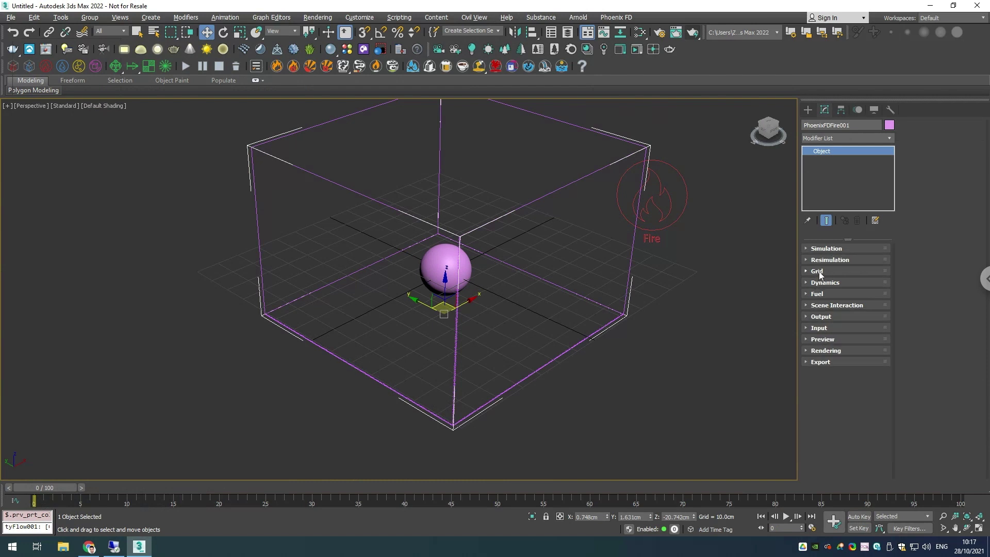
pyautogui.click(817, 271)
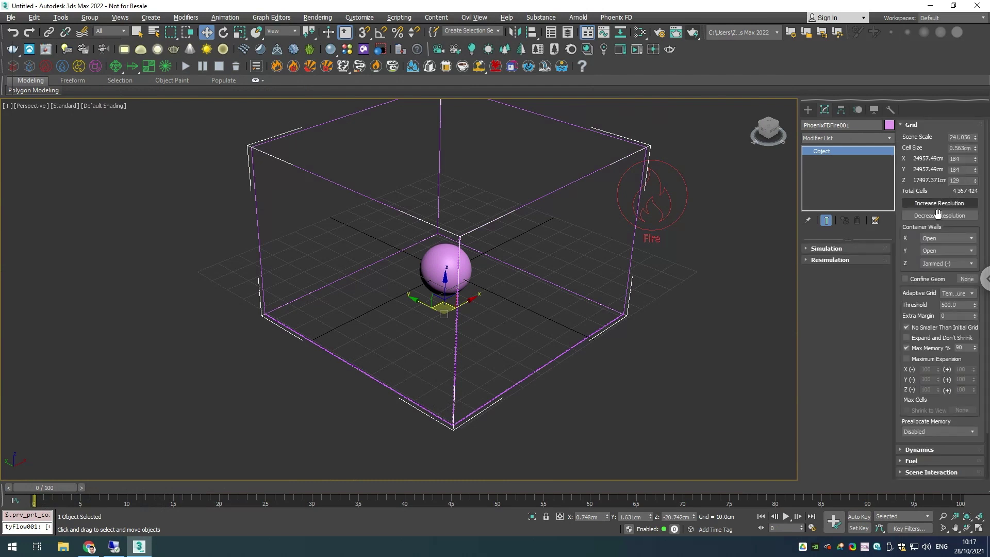
pyautogui.click(938, 215)
pyautogui.click(939, 217)
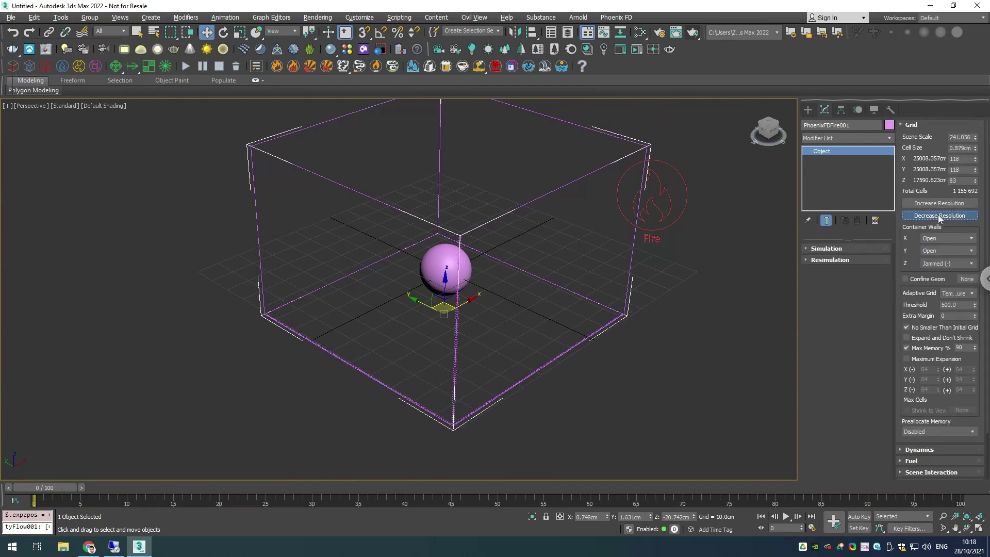
pyautogui.click(913, 125)
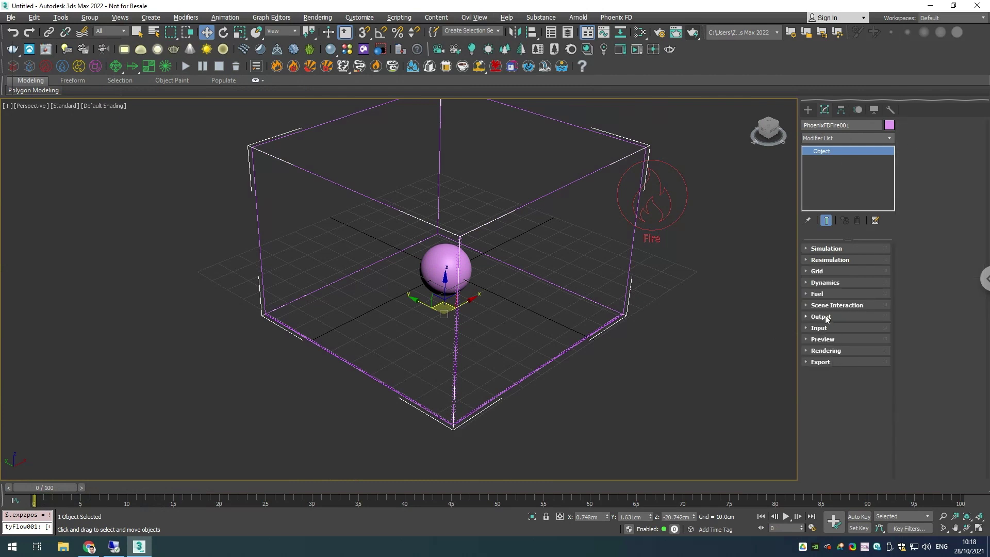
# - Point the cache save path to the scenes\Gasoline_Explosion folder and start naming the file
pyautogui.click(827, 318)
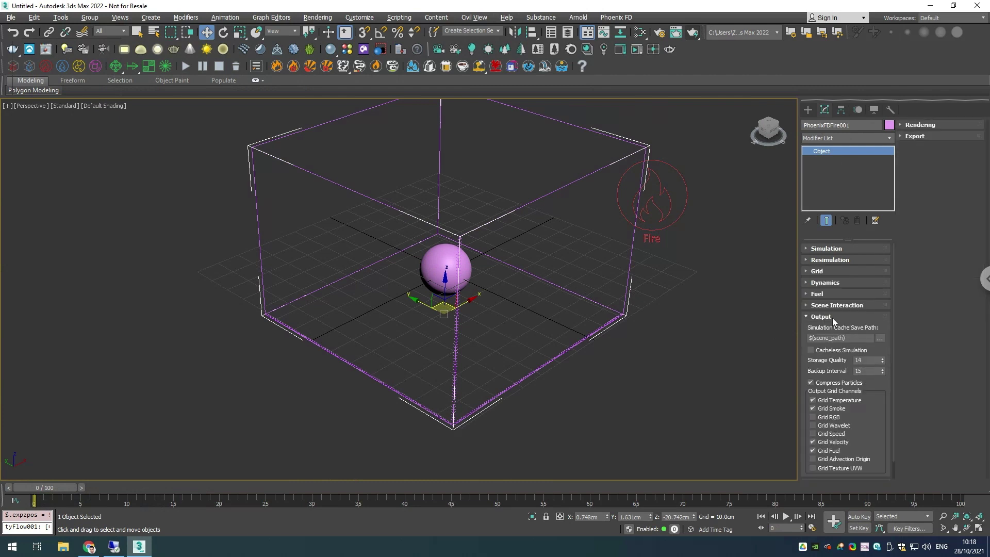
pyautogui.click(880, 339)
pyautogui.click(864, 348)
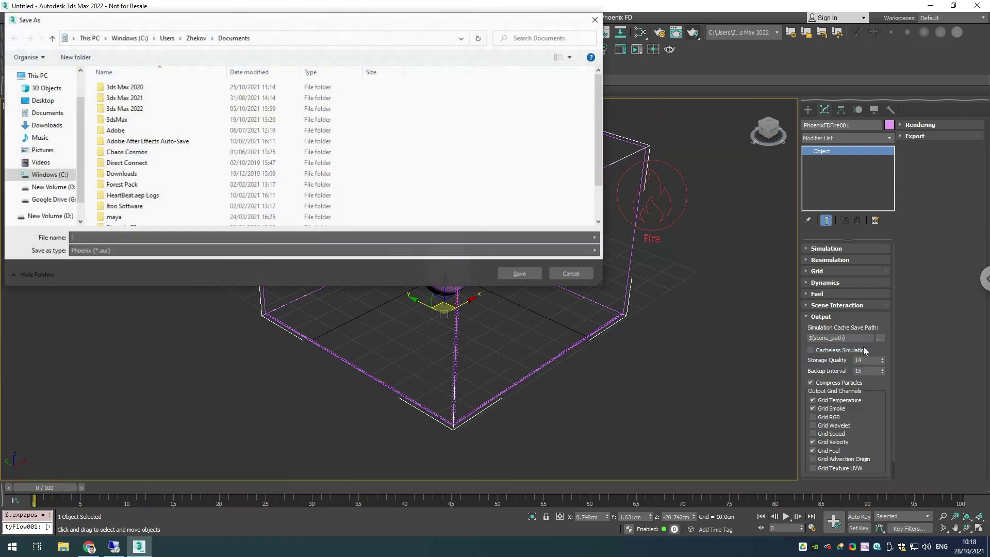
pyautogui.doubleClick(133, 108)
pyautogui.doubleClick(129, 216)
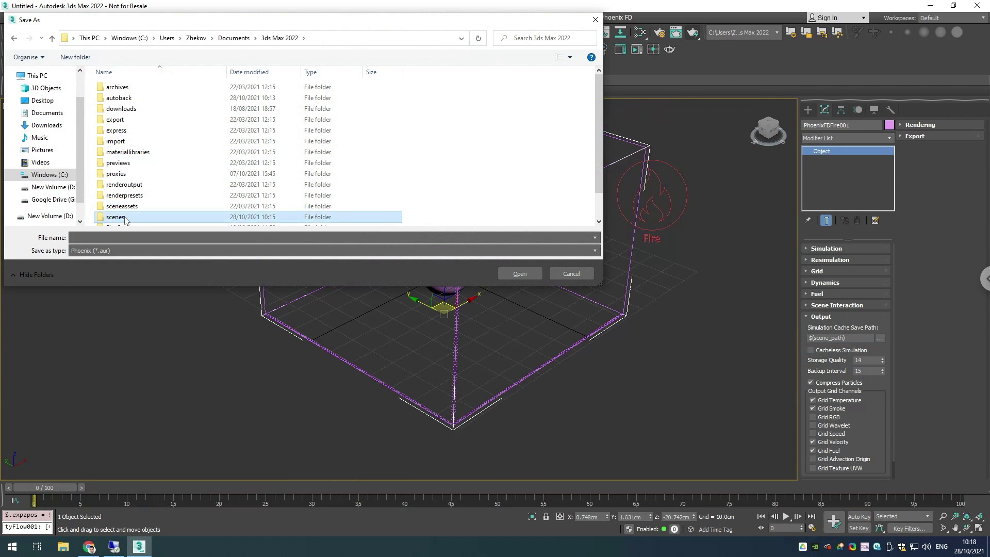
pyautogui.click(123, 91)
pyautogui.doubleClick(124, 91)
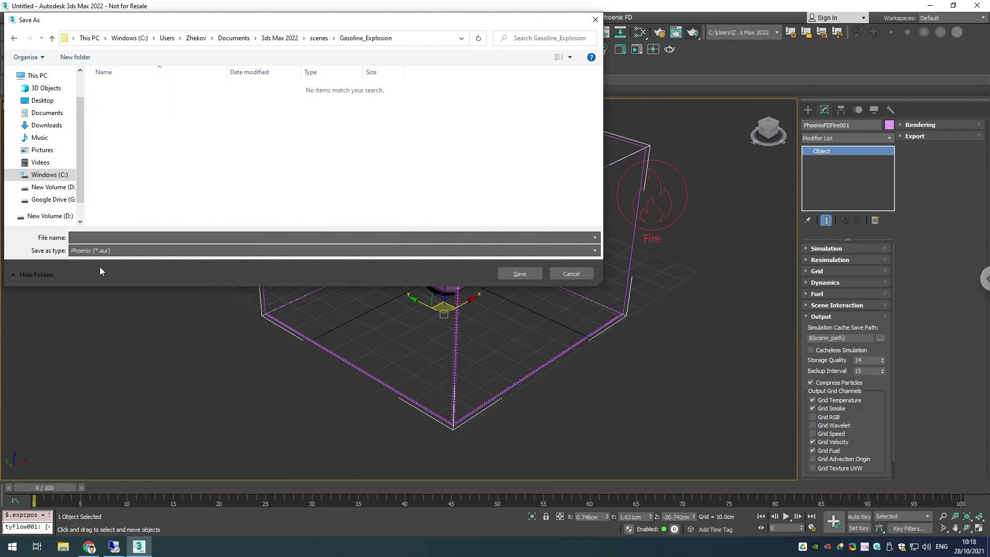
pyautogui.click(112, 236)
# - Confirm the cache location and start the gasoline explosion simulation
pyautogui.press('Return')
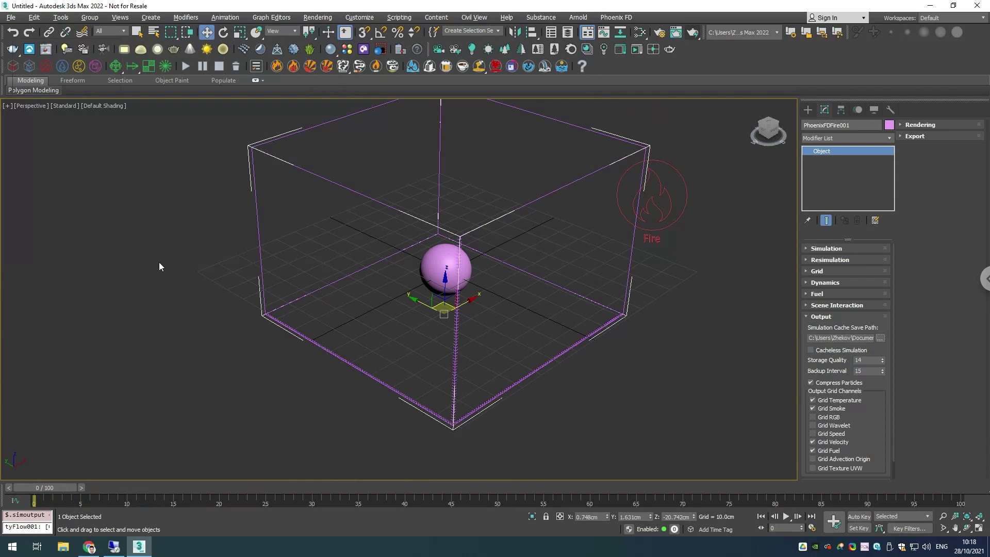
pyautogui.scroll(-3, 340, 306)
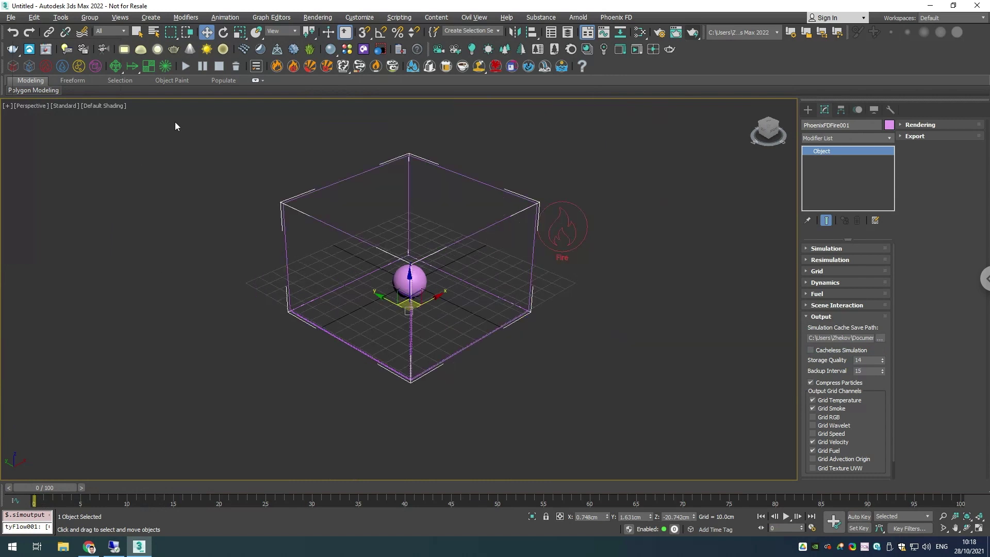
pyautogui.click(185, 67)
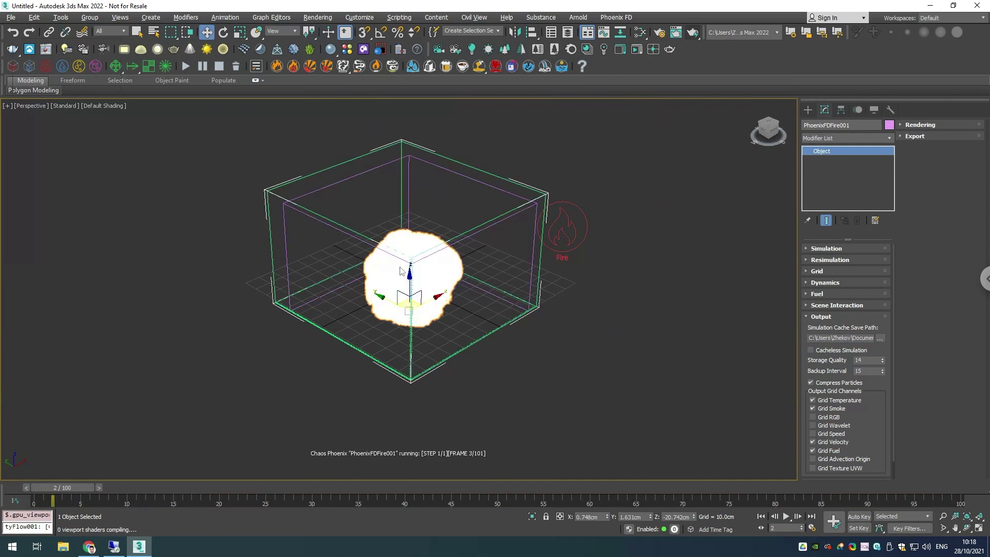
# - Check the Phoenix build number in About Chaos Phoenix, then close it
pyautogui.click(629, 18)
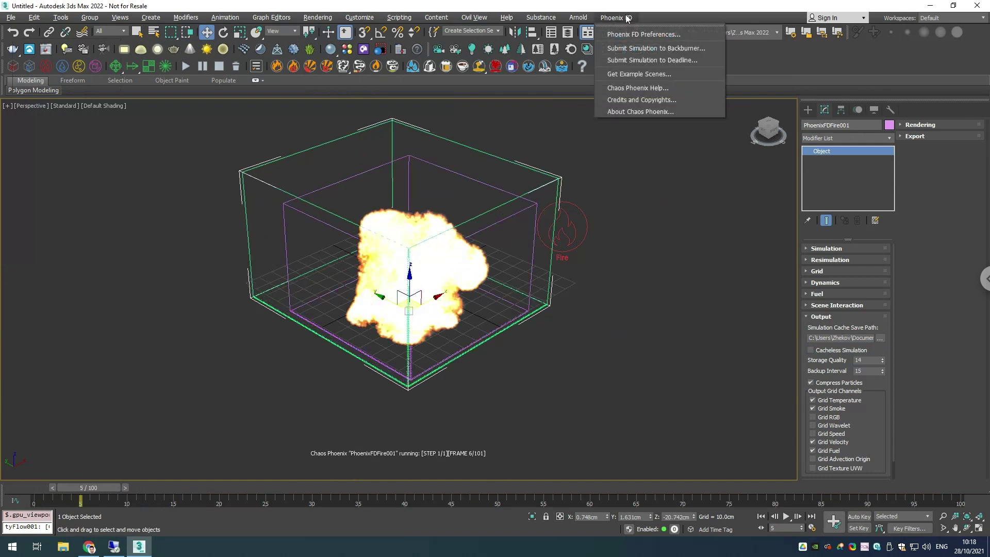
pyautogui.click(643, 111)
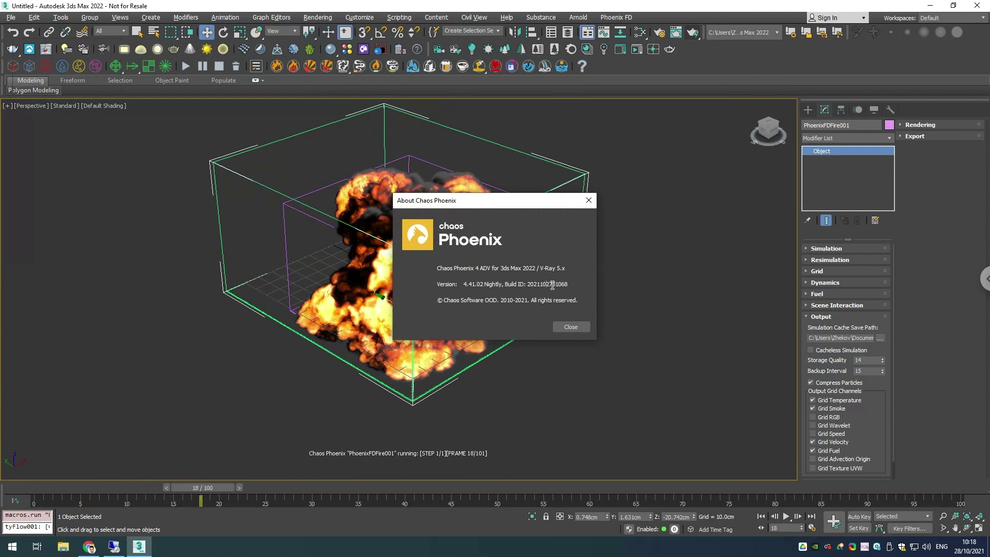
pyautogui.moveTo(553, 285); pyautogui.dragTo(546, 285)
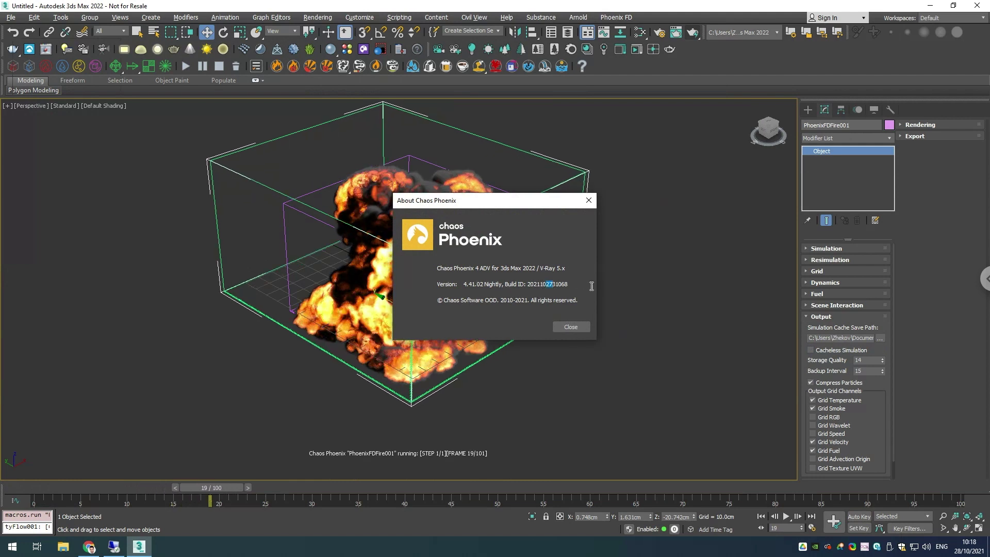
pyautogui.click(514, 284)
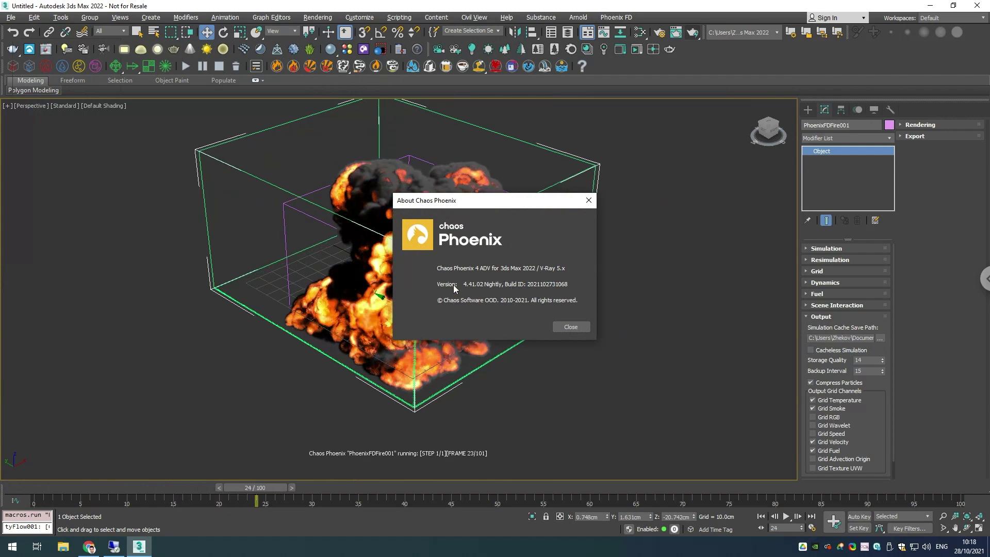
pyautogui.click(569, 327)
# - Stop the simulation around frame 30 and scrub back to frame 22
pyautogui.scroll(-3, 566, 379)
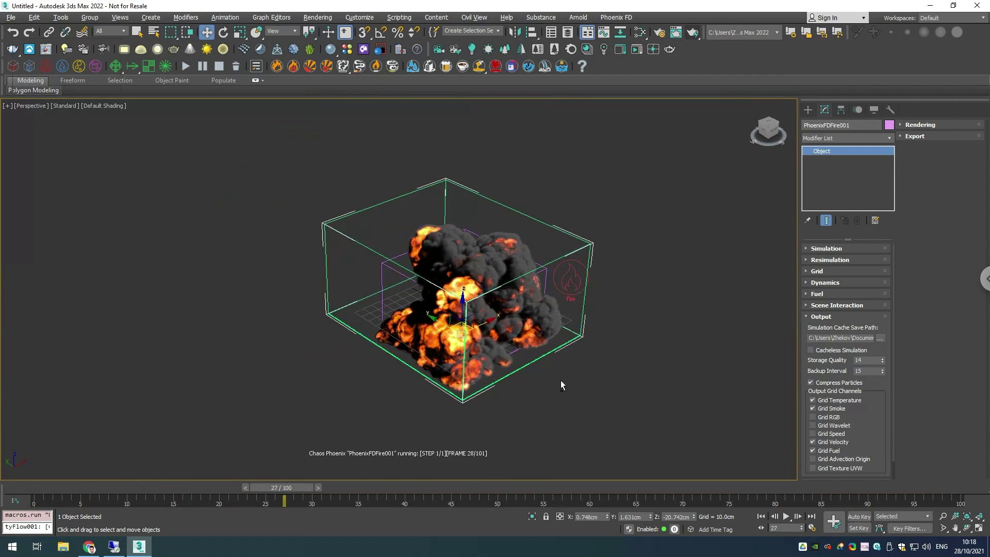
pyautogui.click(219, 67)
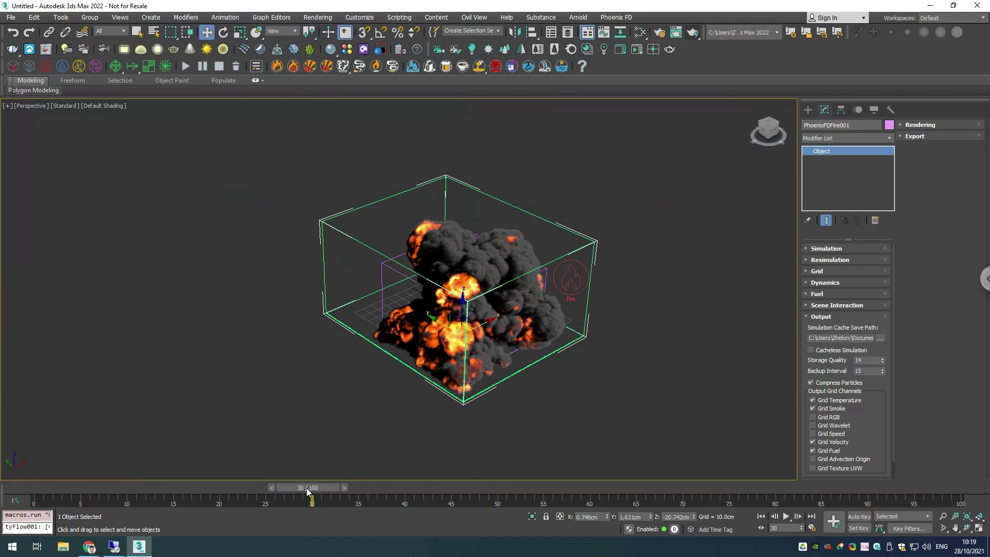
pyautogui.moveTo(307, 489); pyautogui.dragTo(233, 478)
pyautogui.press('w')
pyautogui.moveTo(373, 432)
pyautogui.keyDown('alt'); pyautogui.mouseDown(button='middle')
pyautogui.moveTo(332, 423)
pyautogui.moveTo(379, 435)
pyautogui.mouseUp(button='middle'); pyautogui.keyUp('alt')
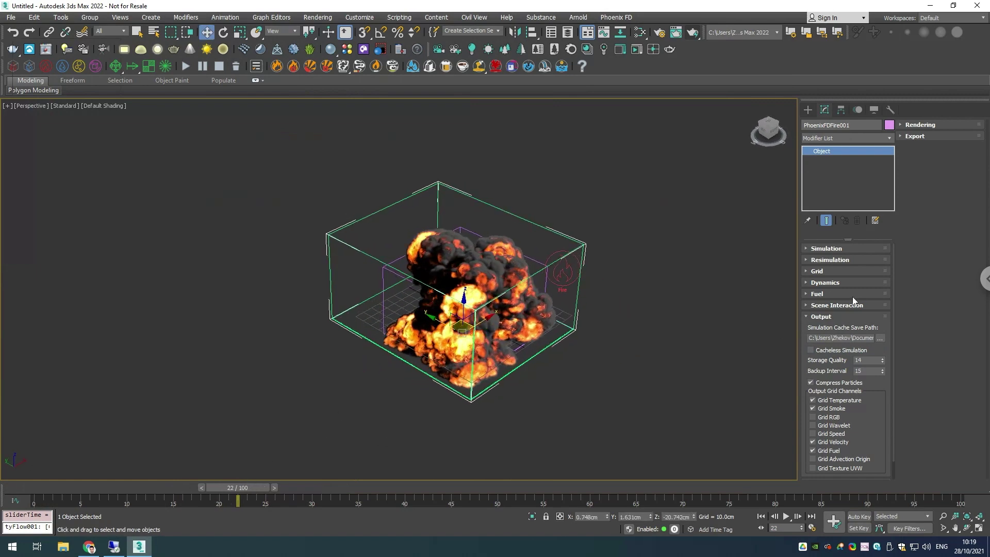
pyautogui.click(824, 316)
pyautogui.moveTo(554, 354); pyautogui.dragTo(562, 359, button='middle')
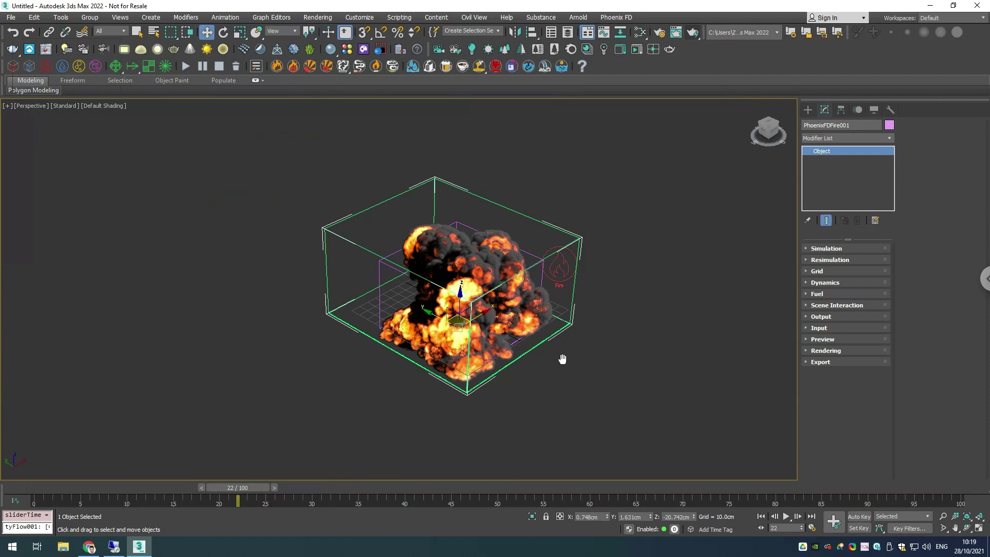
# - Draw a large ground plane beneath the explosion
pyautogui.scroll(-1, 576, 373)
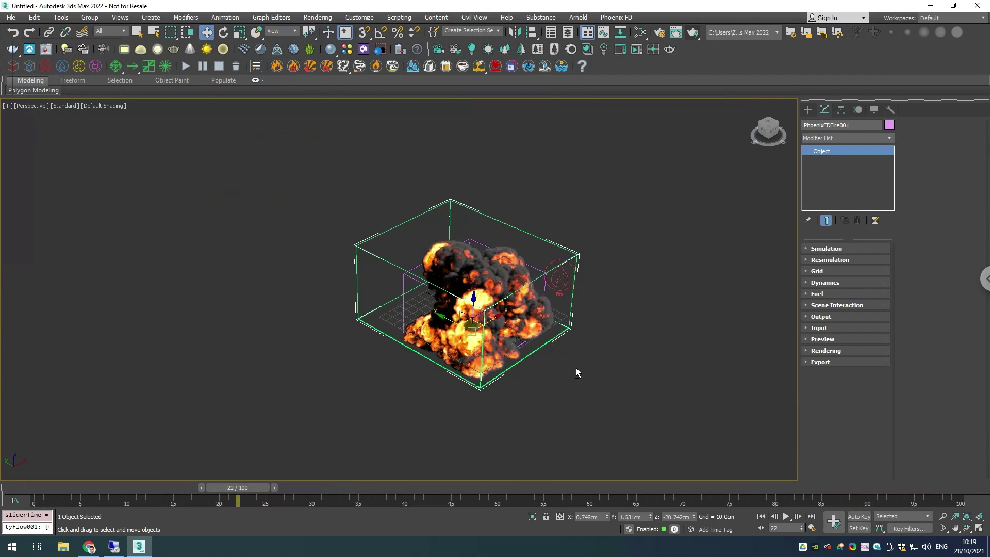
pyautogui.click(807, 109)
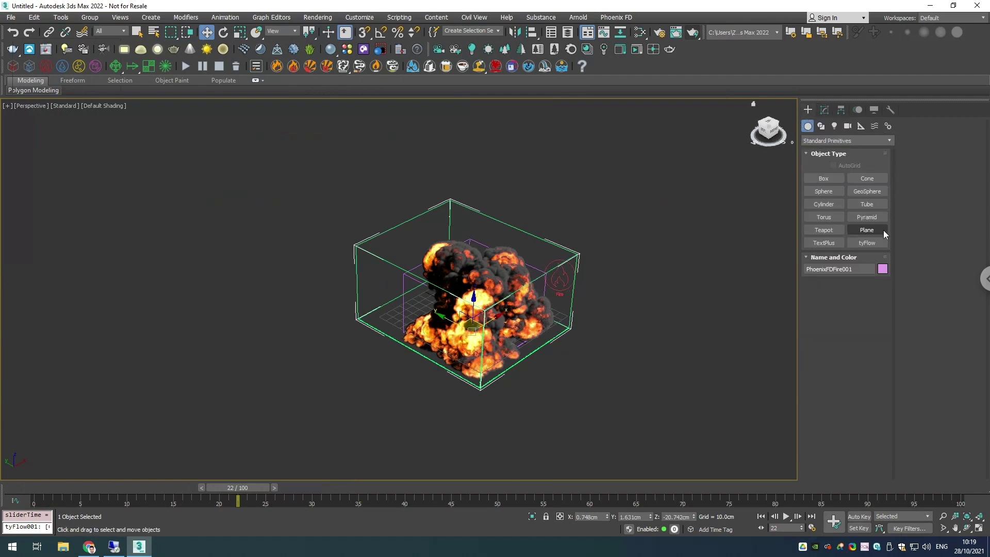
pyautogui.click(877, 230)
pyautogui.moveTo(100, 349); pyautogui.dragTo(848, 299)
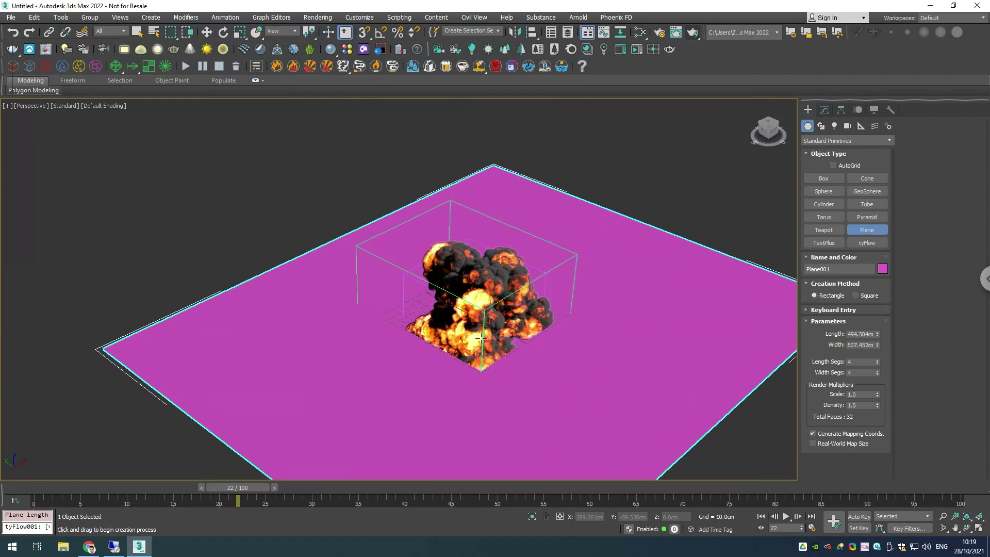
pyautogui.rightClick(541, 355)
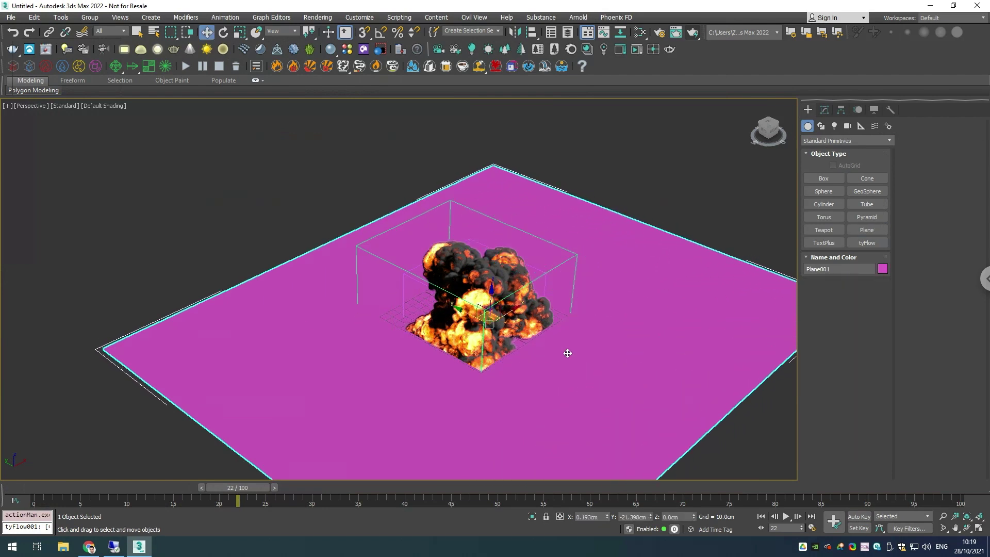
# - Zero the plane's X and Y position and make its object colour green
pyautogui.click(825, 111)
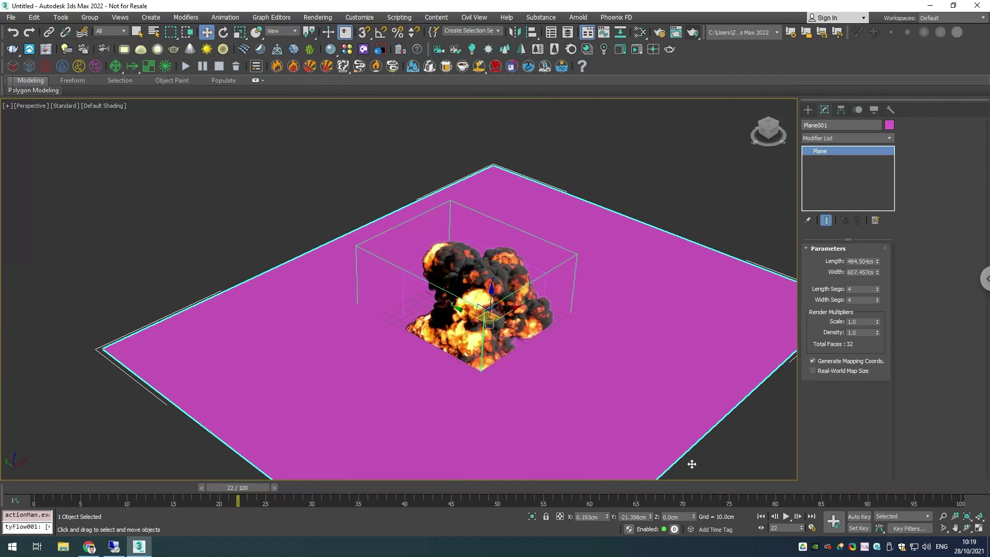
pyautogui.rightClick(607, 517)
pyautogui.rightClick(650, 518)
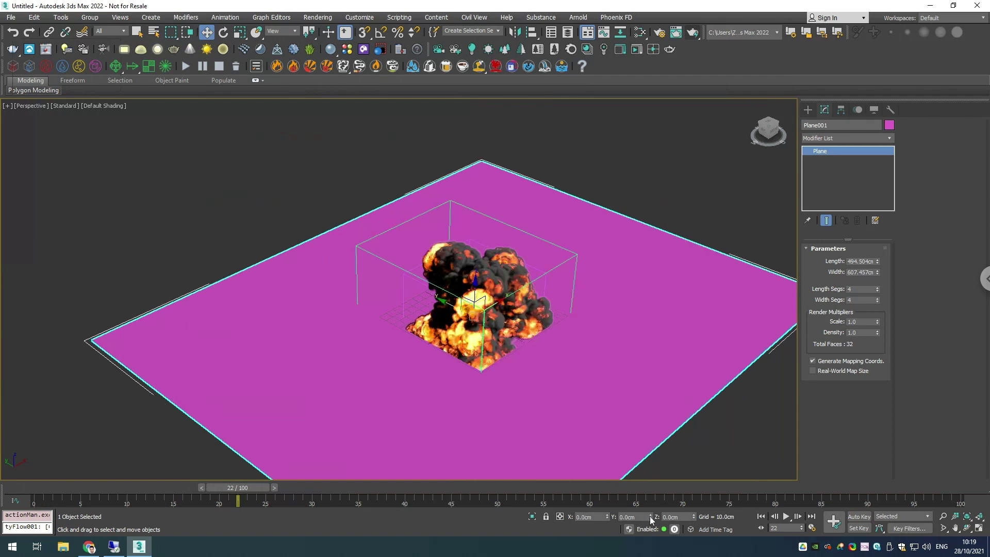
pyautogui.click(889, 125)
pyautogui.click(475, 254)
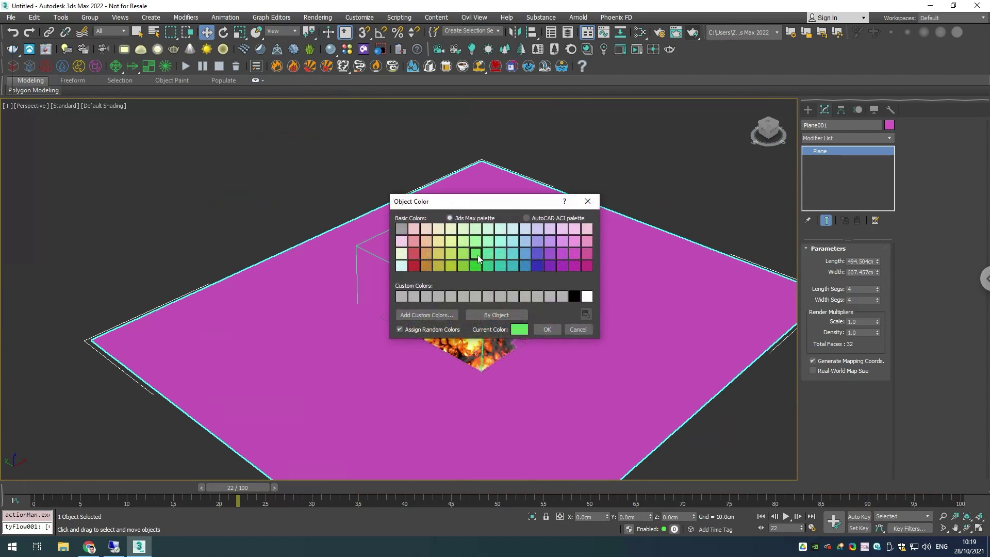
pyautogui.click(548, 329)
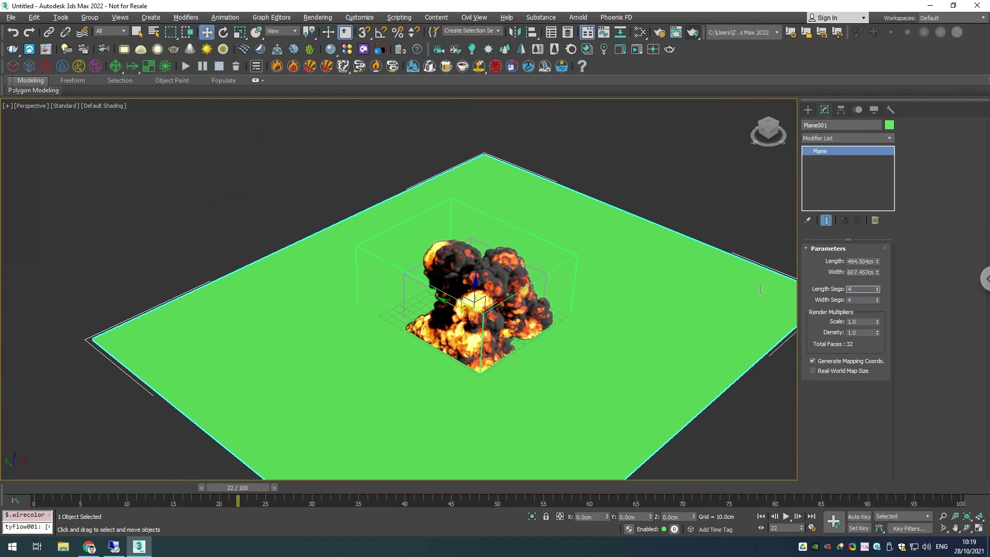
# - Give the plane 10 length segments and 10 width segments
pyautogui.write('10')
pyautogui.press('Return')
pyautogui.press('Tab')
pyautogui.press('Return')
# - Switch the viewport to Edged Faces to show the plane's segments
pyautogui.keyDown('alt'); pyautogui.moveTo(652, 365); pyautogui.dragTo(624, 361, button='middle'); pyautogui.keyUp('alt')
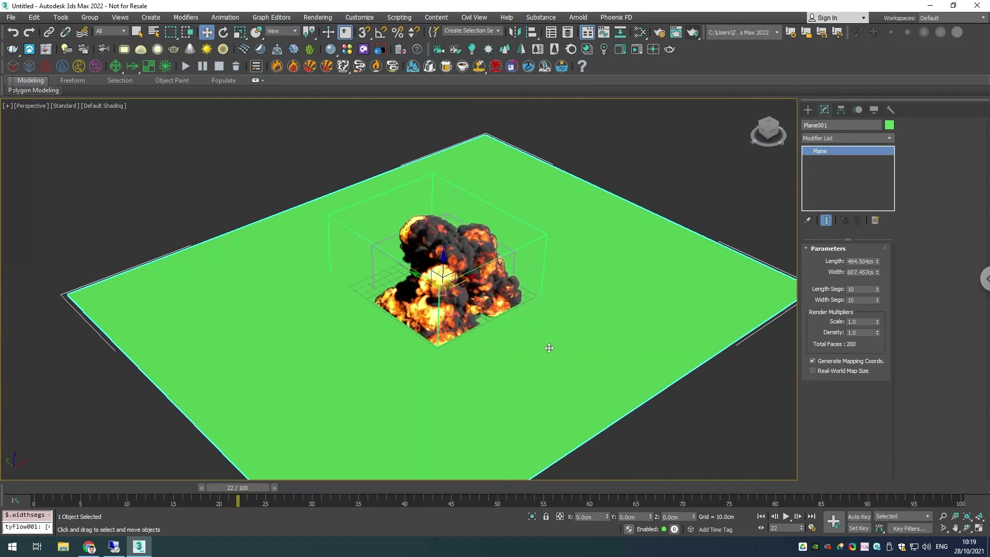
pyautogui.click(113, 106)
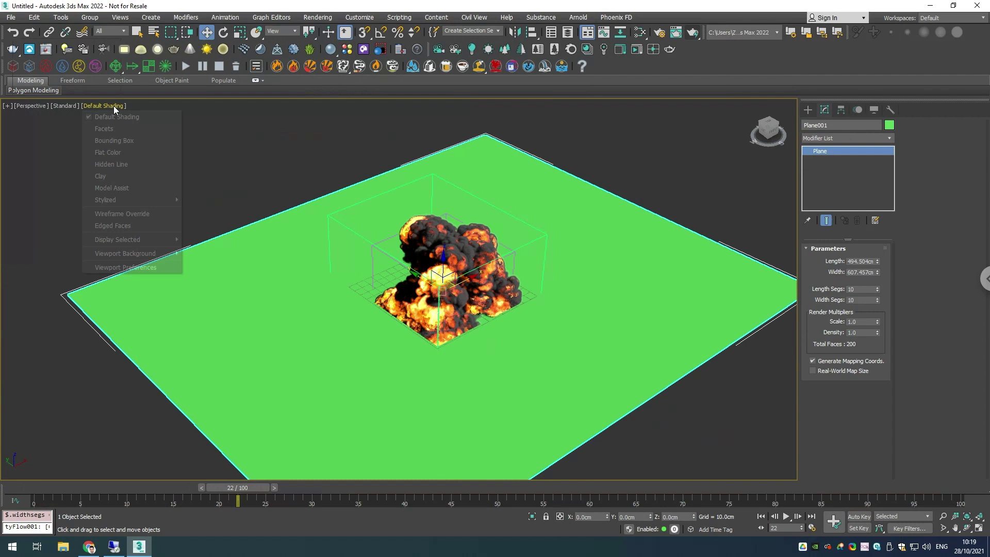
pyautogui.click(125, 230)
pyautogui.keyDown('alt'); pyautogui.moveTo(238, 283); pyautogui.dragTo(327, 361, button='middle'); pyautogui.keyUp('alt')
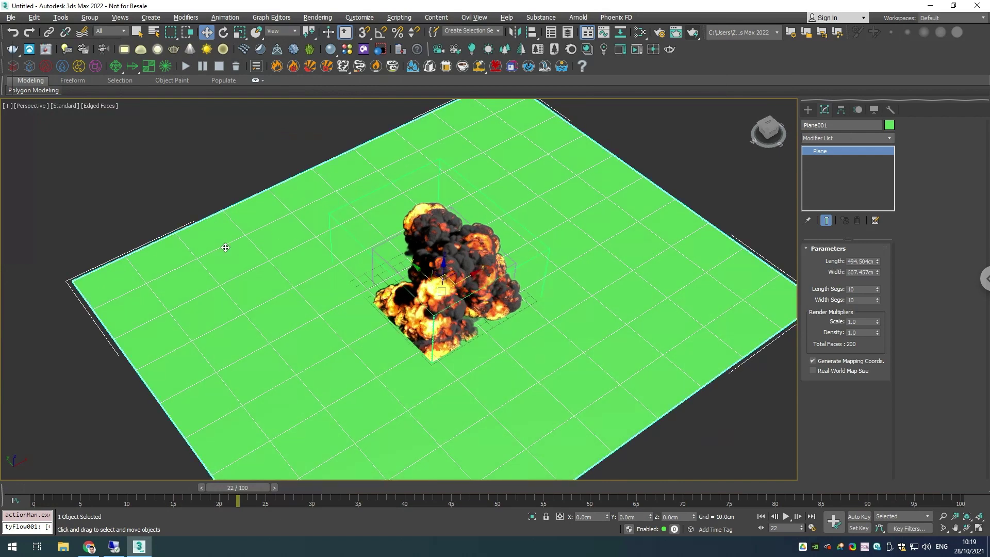
pyautogui.keyDown('alt'); pyautogui.moveTo(466, 400); pyautogui.dragTo(450, 370, button='middle'); pyautogui.keyUp('alt')
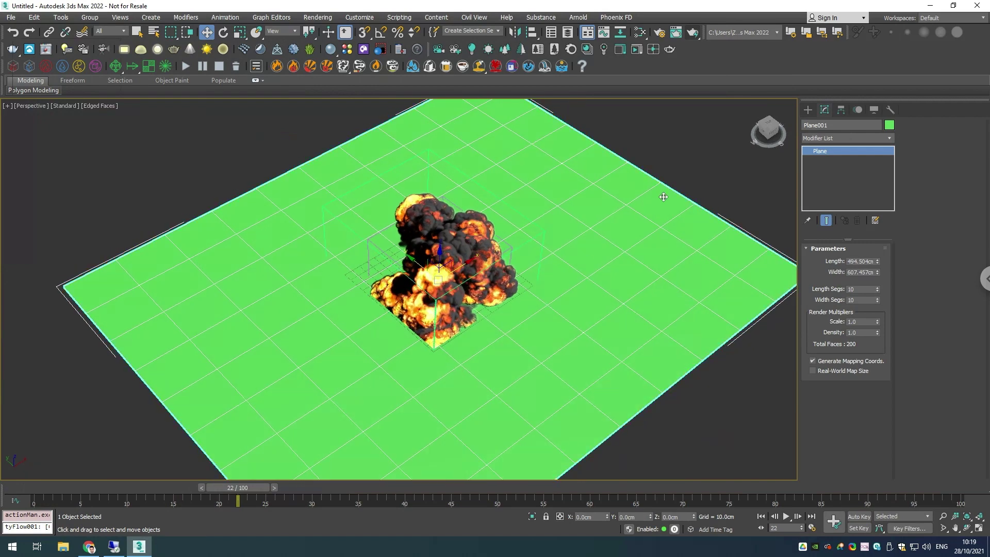
# - Create a tyFlow001 icon at the scene's lower right
pyautogui.click(808, 110)
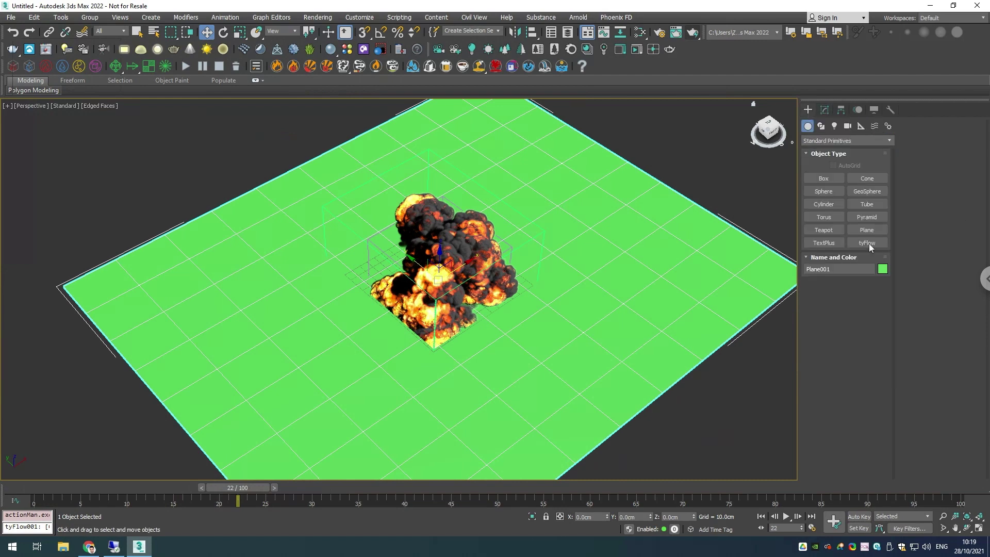
pyautogui.click(868, 243)
pyautogui.moveTo(739, 388); pyautogui.dragTo(780, 402)
pyautogui.click(825, 110)
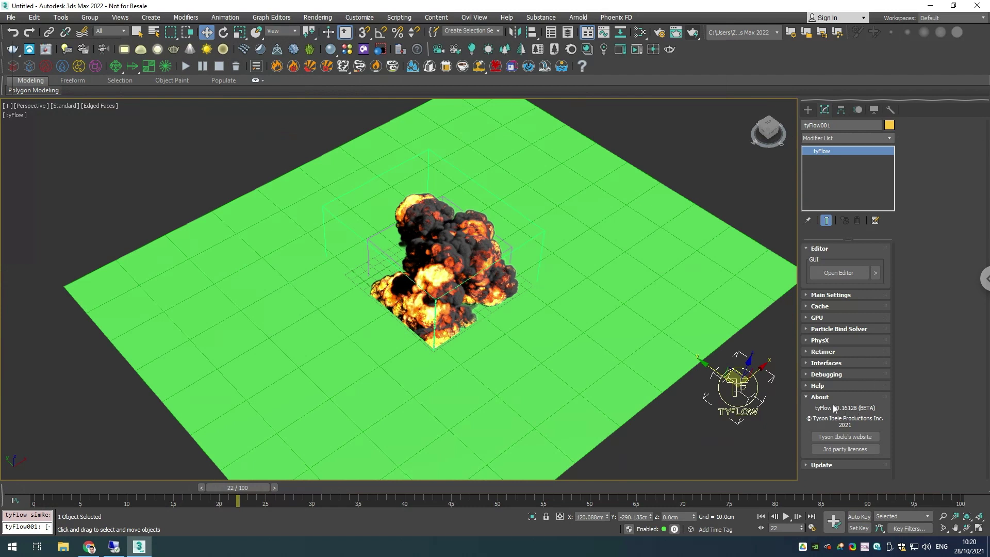
# - In the tyFlow editor, add a Birth event emitting 200 particles over frames 0–100
pyautogui.click(845, 274)
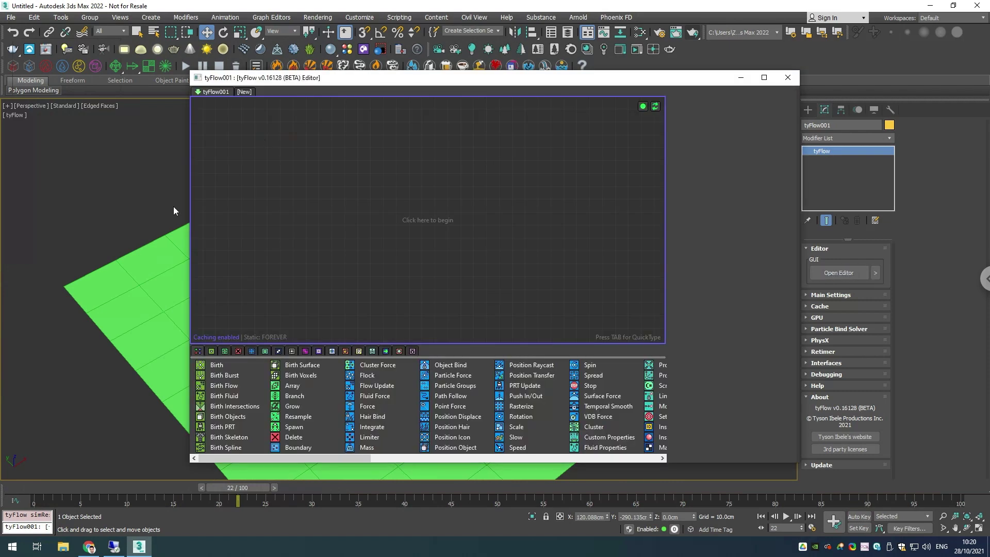
pyautogui.moveTo(189, 203); pyautogui.dragTo(545, 225)
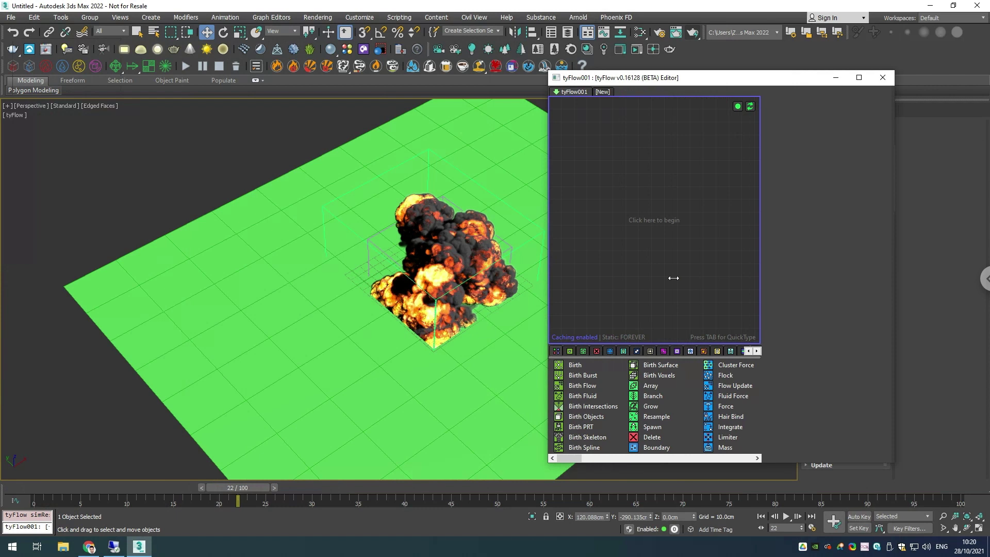
pyautogui.moveTo(572, 363); pyautogui.dragTo(609, 189)
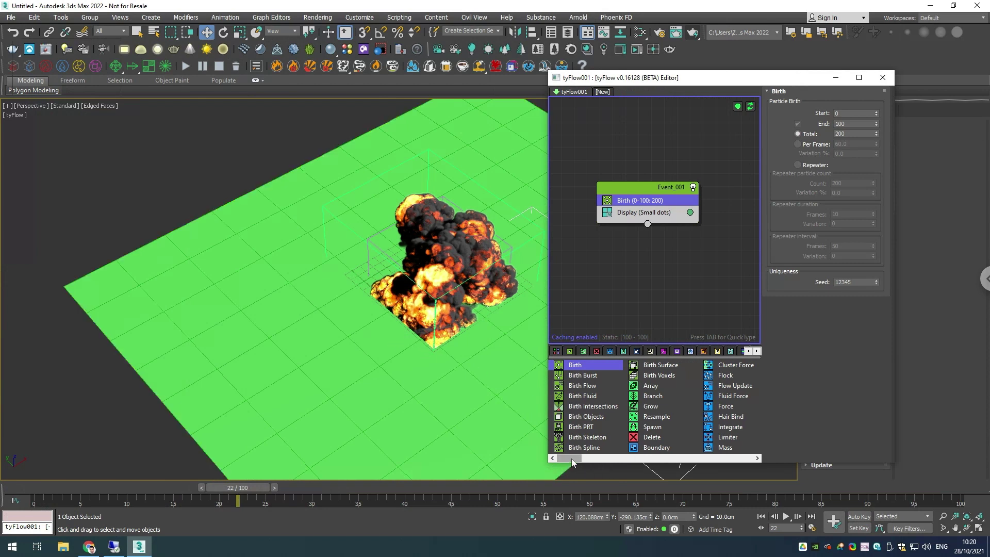
# - Add a Position Object operator to Event_001 using Plane001 as the surface
pyautogui.moveTo(572, 459); pyautogui.dragTo(584, 457)
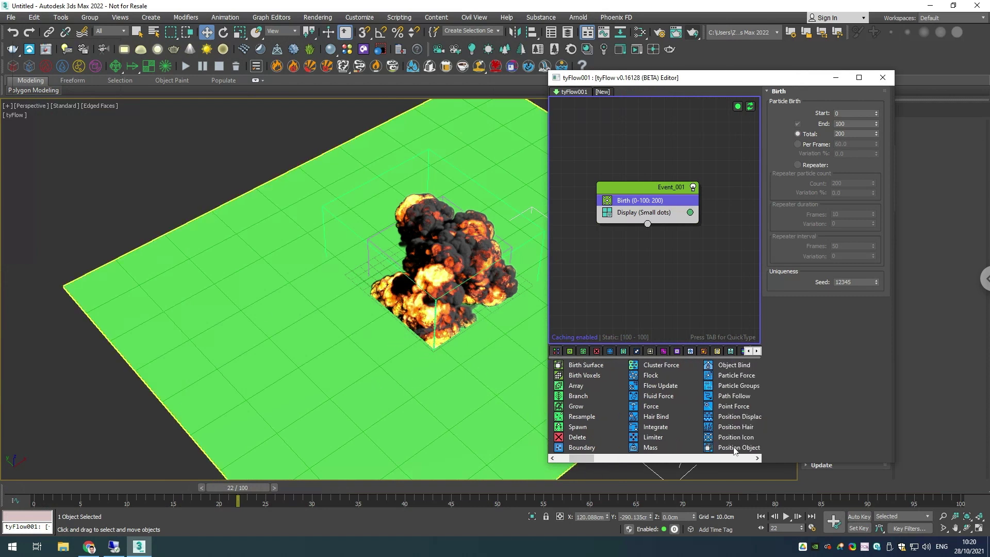
pyautogui.moveTo(735, 450); pyautogui.dragTo(617, 213)
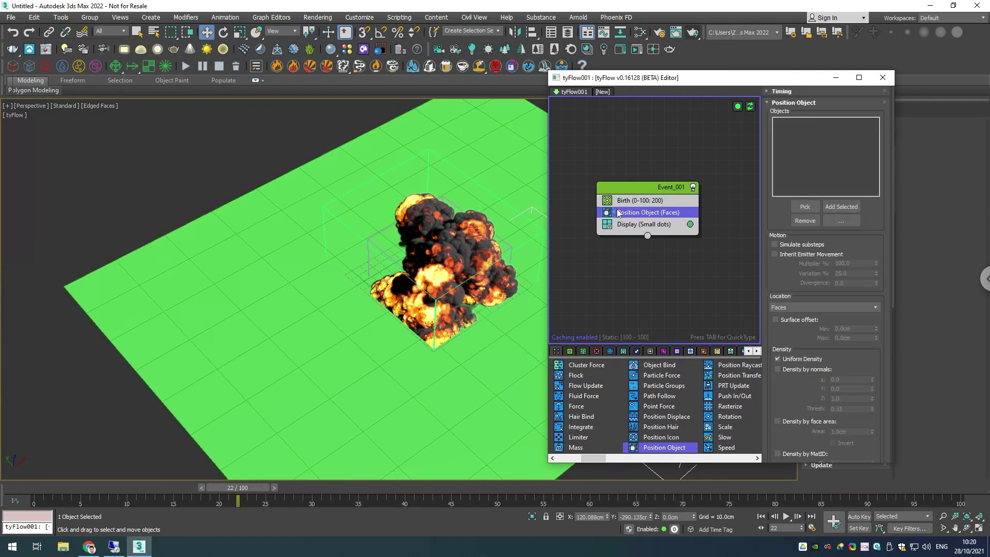
pyautogui.click(805, 206)
pyautogui.click(264, 380)
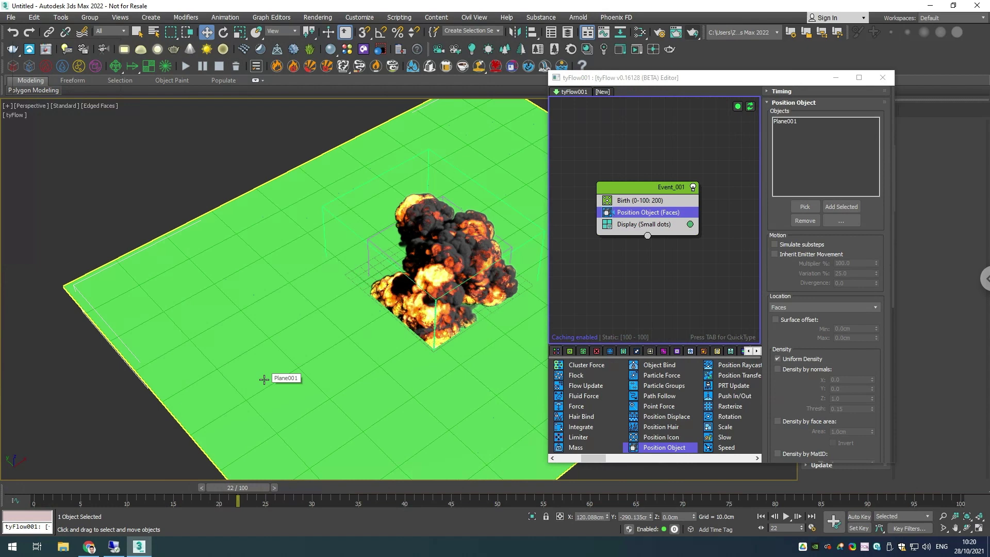
# - Set the event's particle display colour to red
pyautogui.click(689, 223)
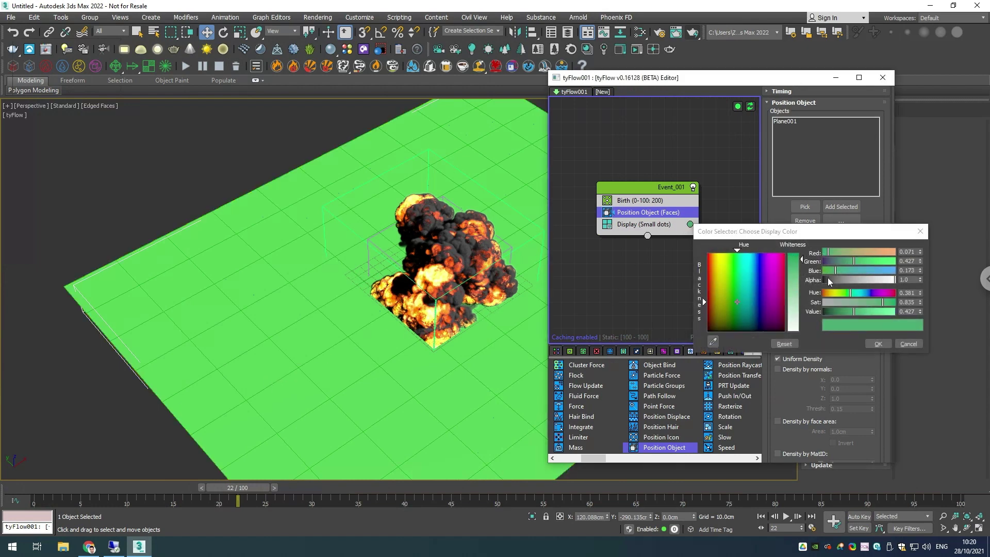
pyautogui.moveTo(787, 265); pyautogui.dragTo(844, 249)
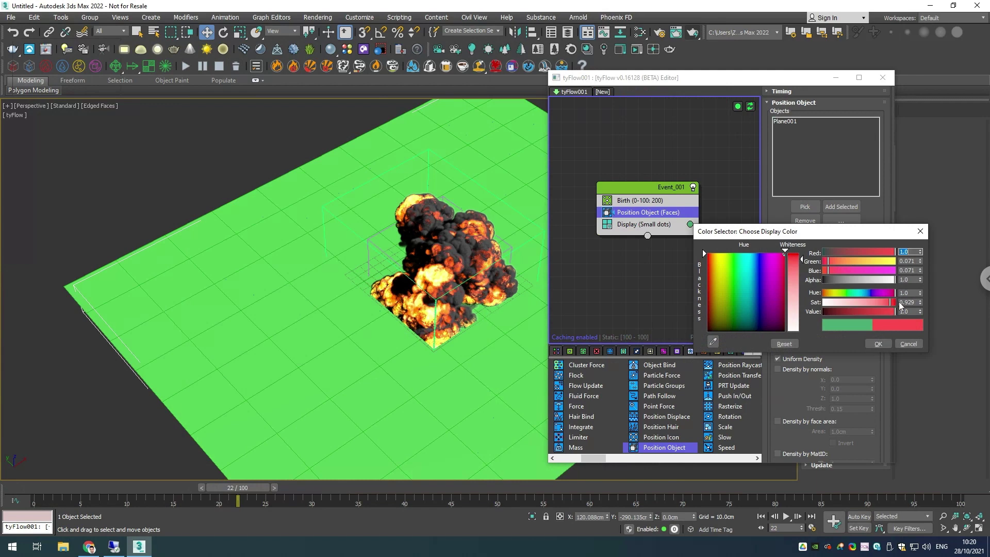
pyautogui.click(878, 344)
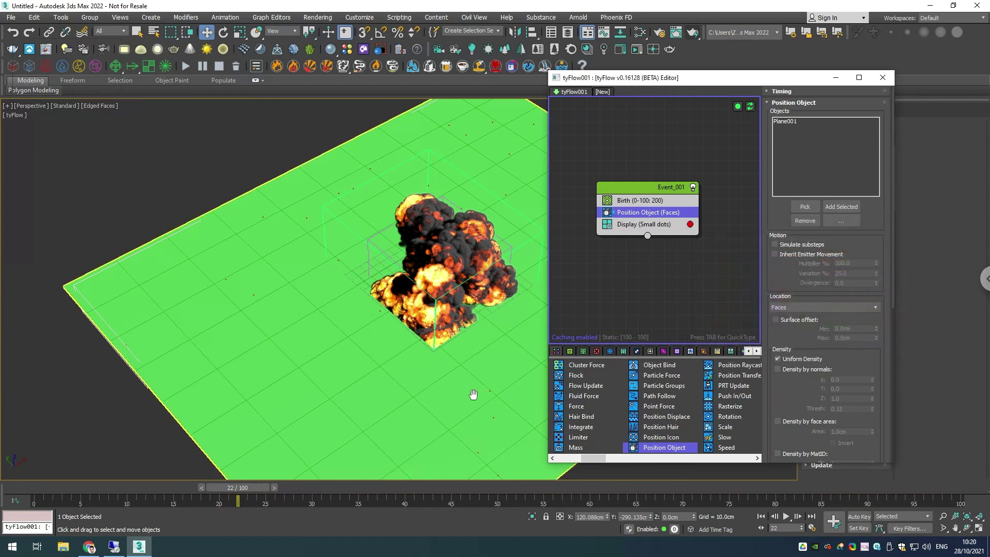
pyautogui.moveTo(474, 395); pyautogui.dragTo(438, 398, button='middle')
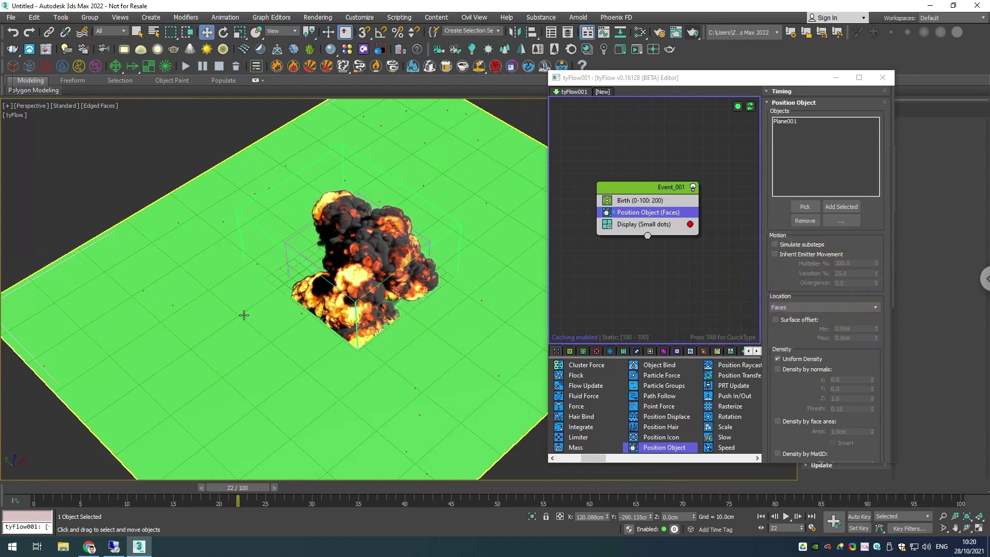
# - Set the Display operator type to Large Dots
pyautogui.click(643, 226)
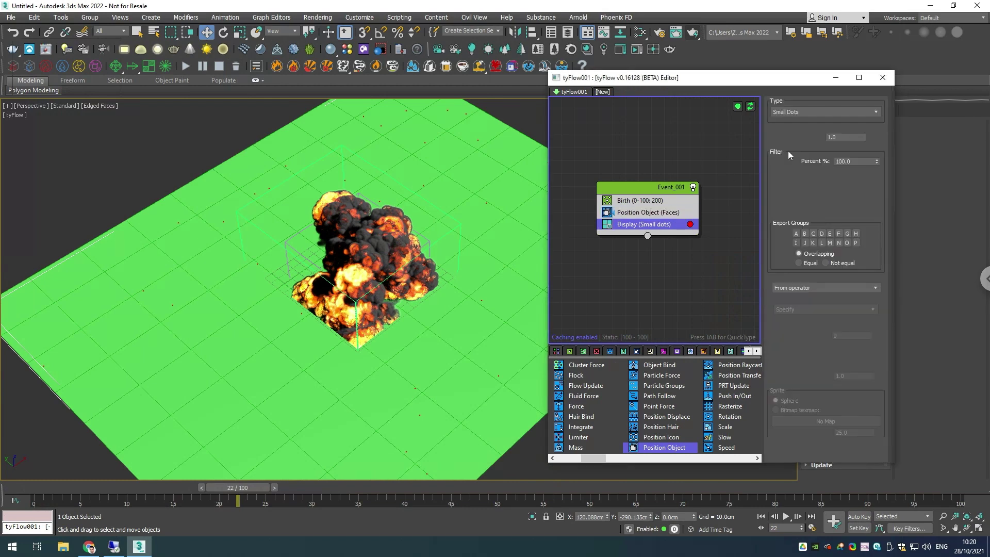
pyautogui.click(797, 113)
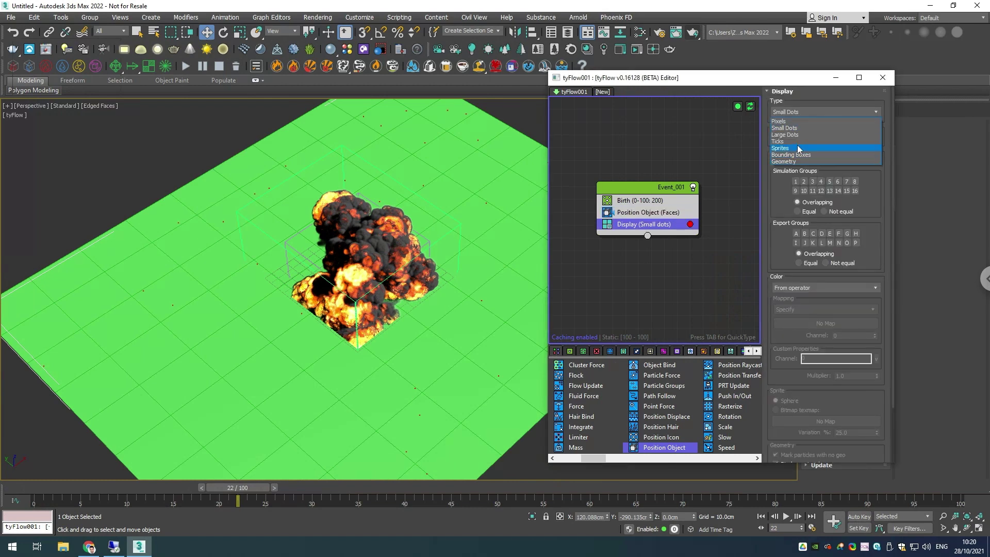
pyautogui.click(797, 135)
pyautogui.keyDown('alt'); pyautogui.moveTo(454, 263); pyautogui.dragTo(451, 289, button='middle'); pyautogui.keyUp('alt')
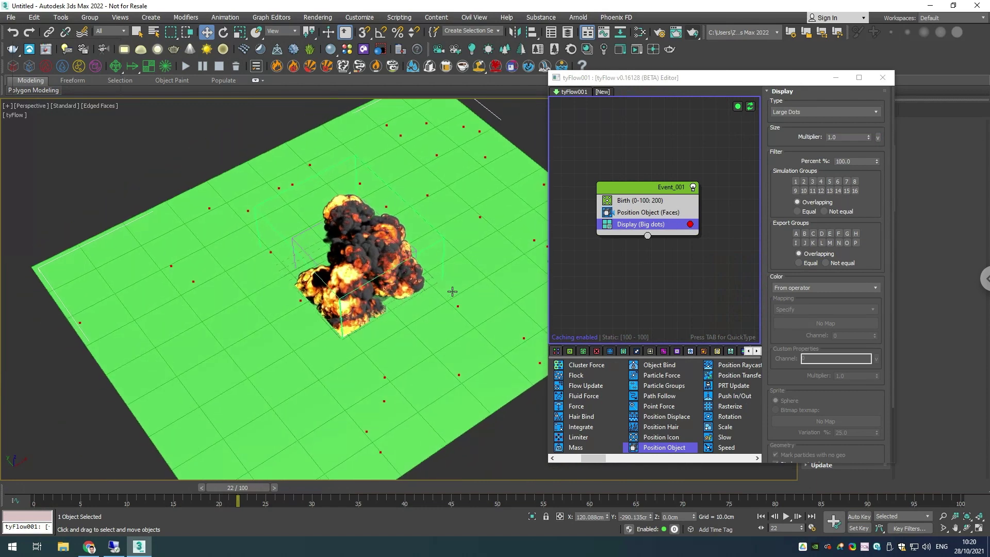
pyautogui.moveTo(237, 487)
pyautogui.mouseDown()
pyautogui.moveTo(153, 476)
pyautogui.moveTo(249, 486)
pyautogui.mouseUp()
pyautogui.press('w')
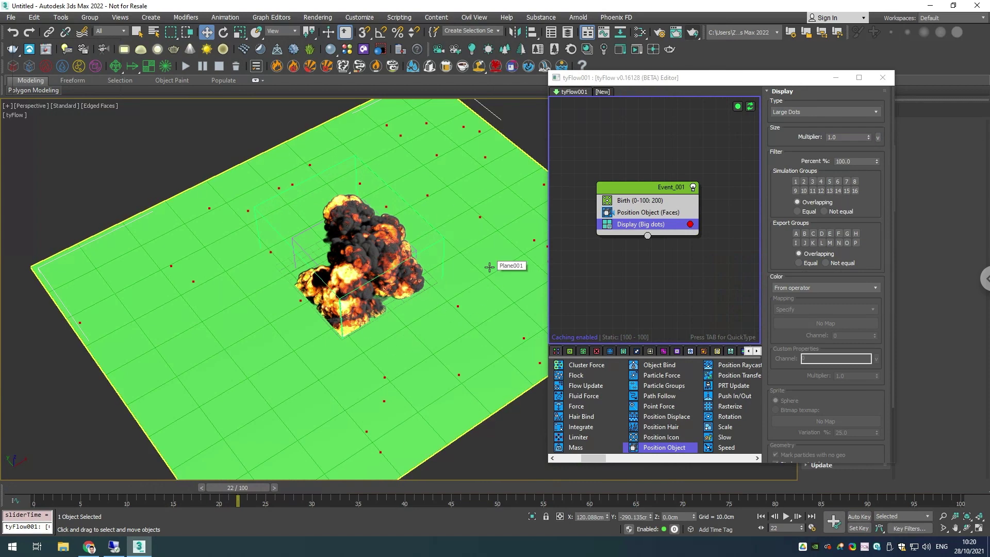
# - Set the Birth operator to Total 5 and End frame 20, then replay frames 0–23
pyautogui.click(635, 202)
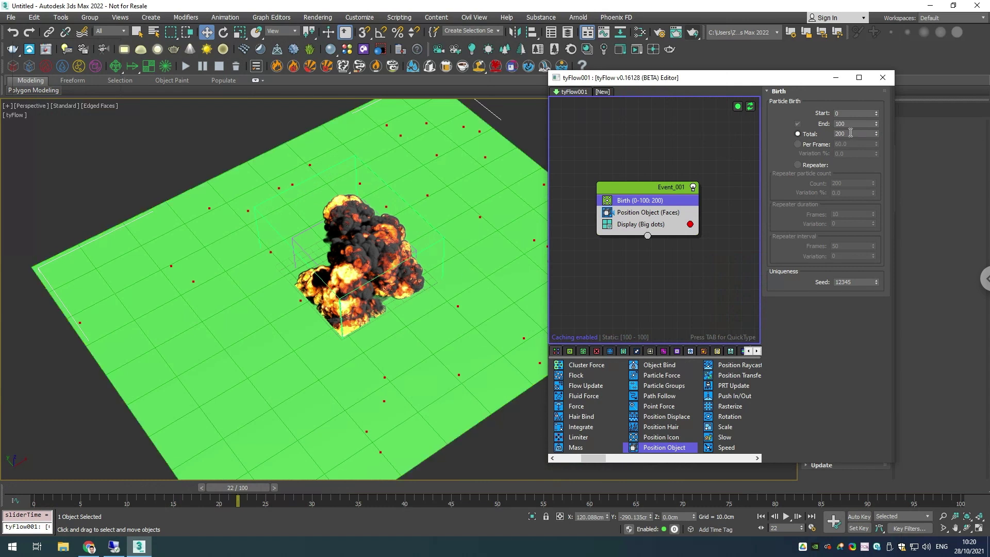
pyautogui.press('Tab')
pyautogui.write('5')
pyautogui.click(820, 126)
pyautogui.hotkey('shift', 'Tab')
pyautogui.write('20')
pyautogui.press('Return')
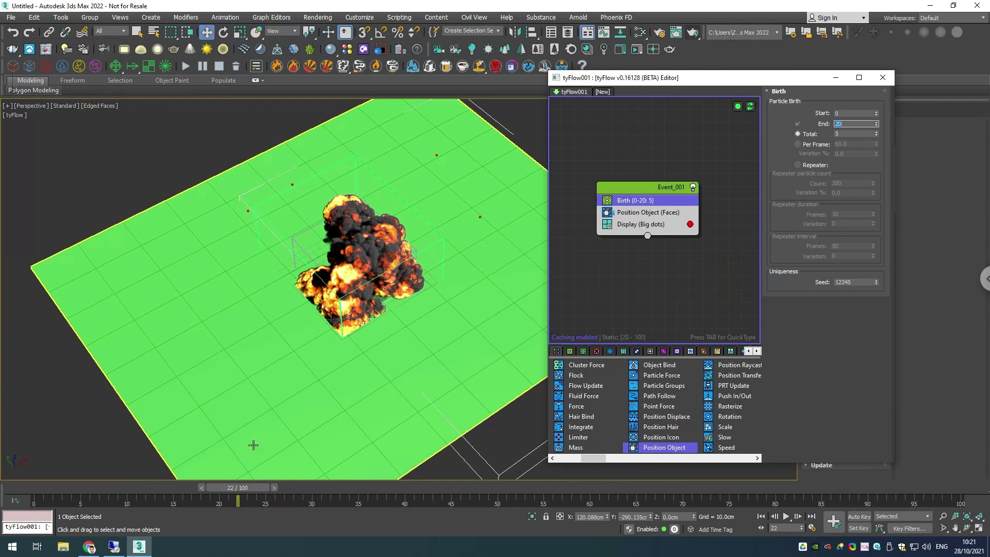
pyautogui.press(',')
pyautogui.moveTo(158, 486); pyautogui.dragTo(247, 487)
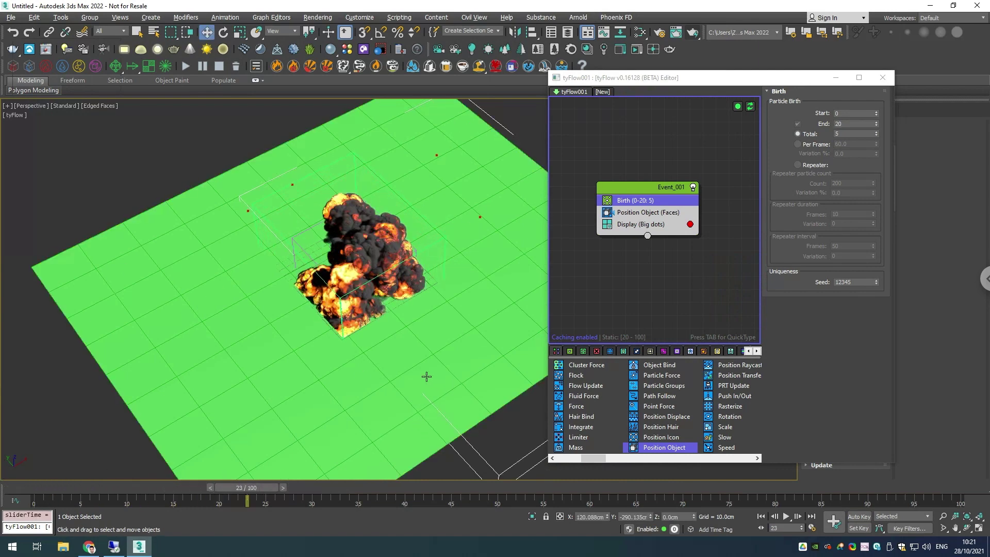
pyautogui.keyDown('alt'); pyautogui.moveTo(426, 376); pyautogui.dragTo(371, 359, button='middle'); pyautogui.keyUp('alt')
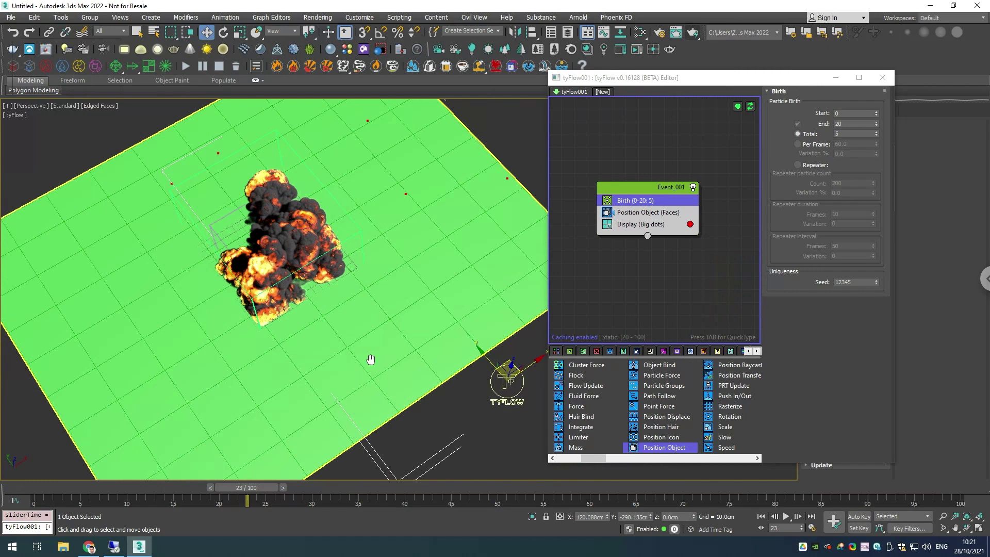
pyautogui.moveTo(395, 263); pyautogui.dragTo(413, 291, button='middle')
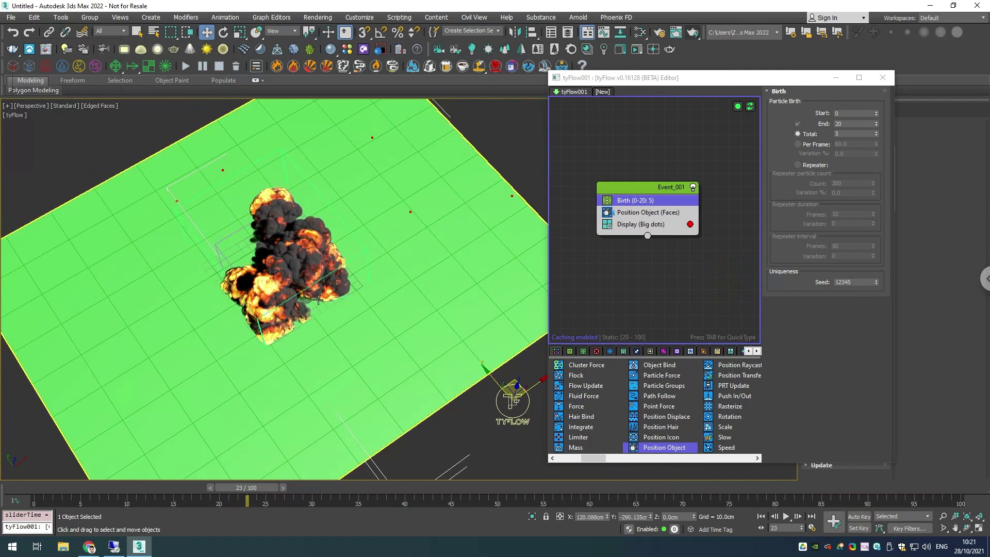
# - Set Position Object's location to Face Centers (Random)
pyautogui.click(648, 214)
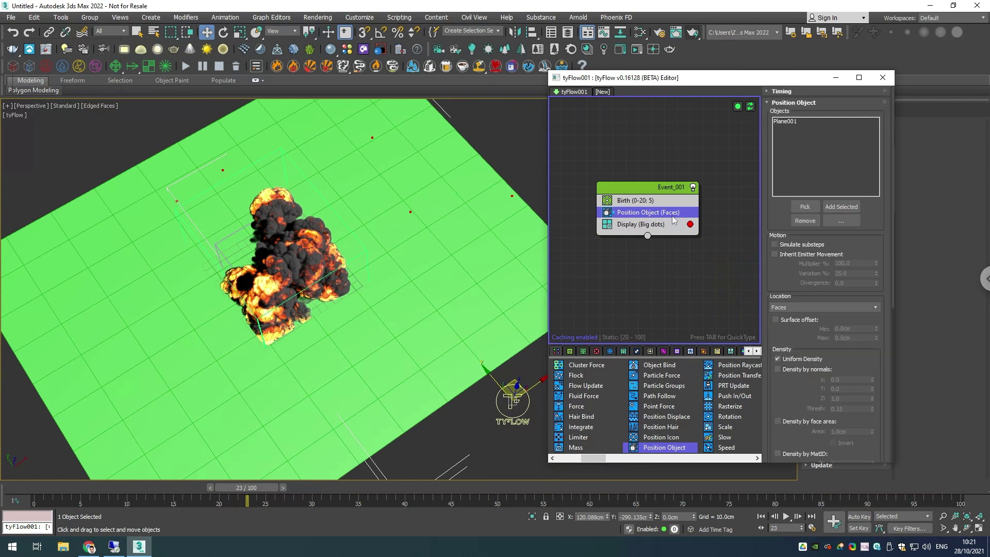
pyautogui.click(815, 306)
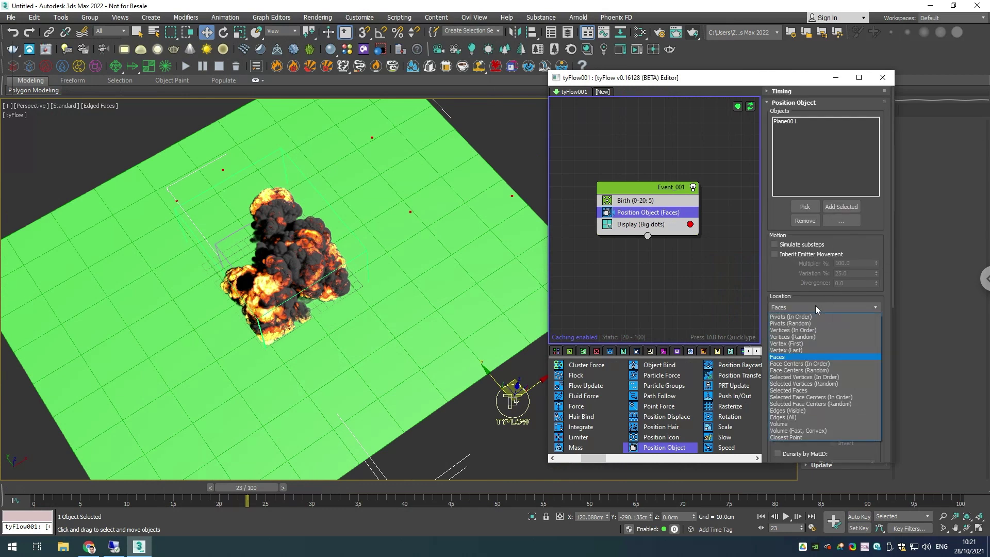
pyautogui.click(803, 337)
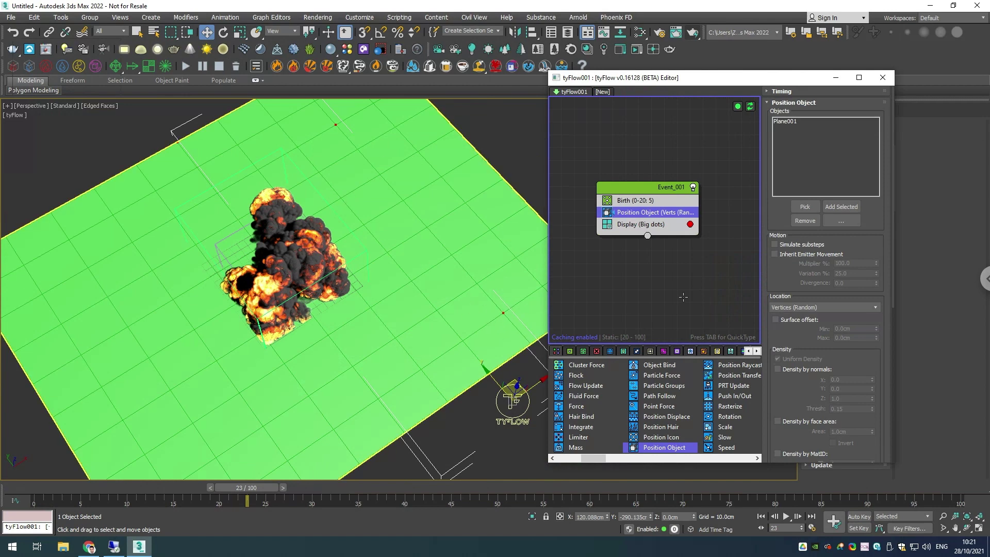
pyautogui.click(818, 308)
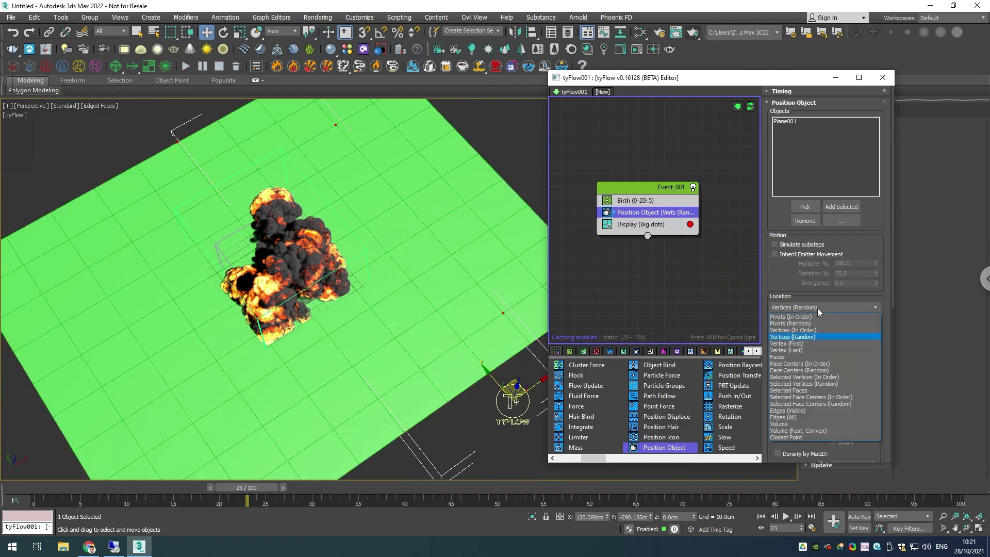
pyautogui.click(801, 370)
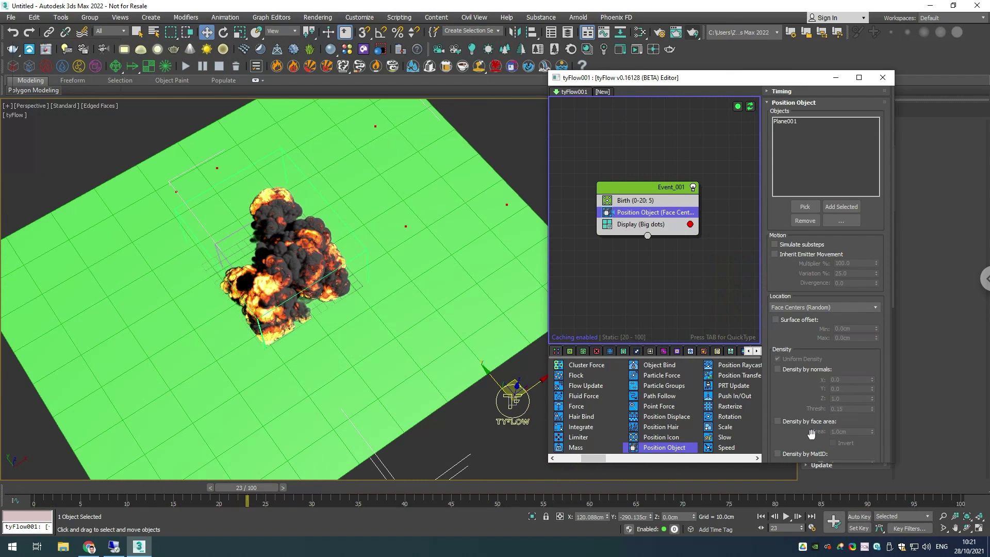
# - Adjust the Position Object seed until it reads 12348
pyautogui.scroll(-5, 817, 431)
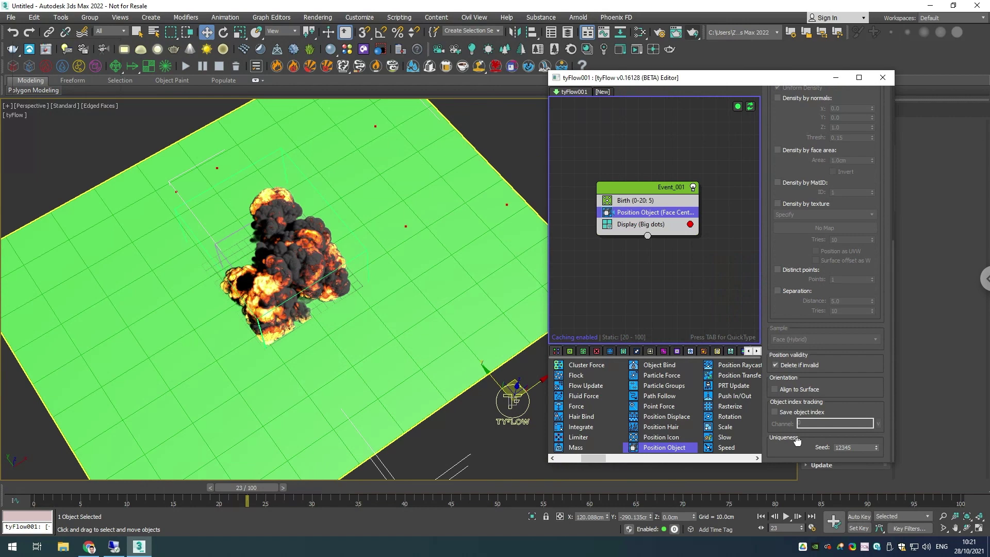
pyautogui.click(877, 445)
pyautogui.click(877, 450)
pyautogui.click(877, 449)
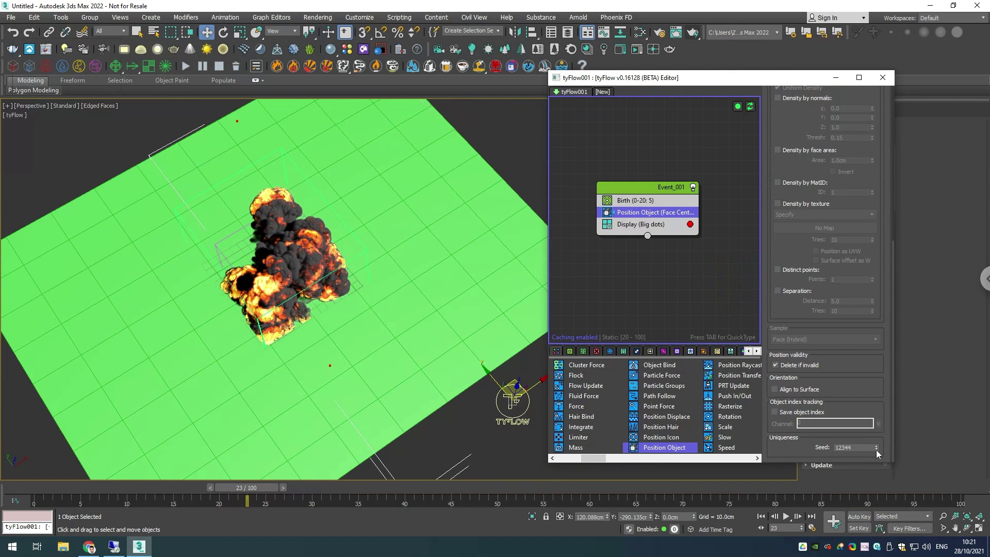
pyautogui.click(878, 445)
pyautogui.click(877, 445)
pyautogui.click(877, 445)
pyautogui.click(877, 445)
pyautogui.moveTo(446, 364)
pyautogui.keyDown('alt'); pyautogui.mouseDown(button='middle')
pyautogui.moveTo(449, 356)
pyautogui.moveTo(426, 363)
pyautogui.moveTo(444, 365)
pyautogui.mouseUp(button='middle'); pyautogui.keyUp('alt')
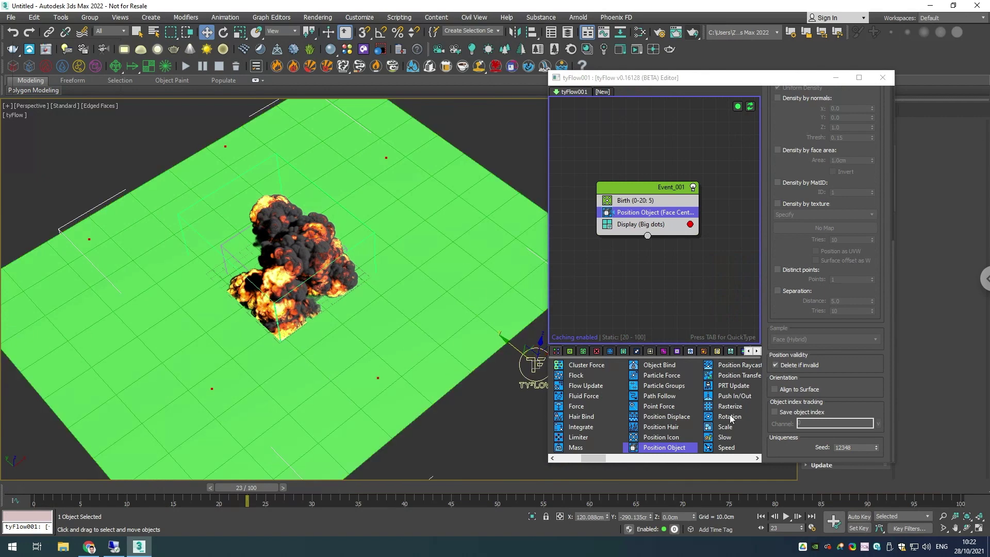
# - Add a Rotation operator to Event_001 with Random Horizontal orientation
pyautogui.moveTo(731, 418); pyautogui.dragTo(629, 221)
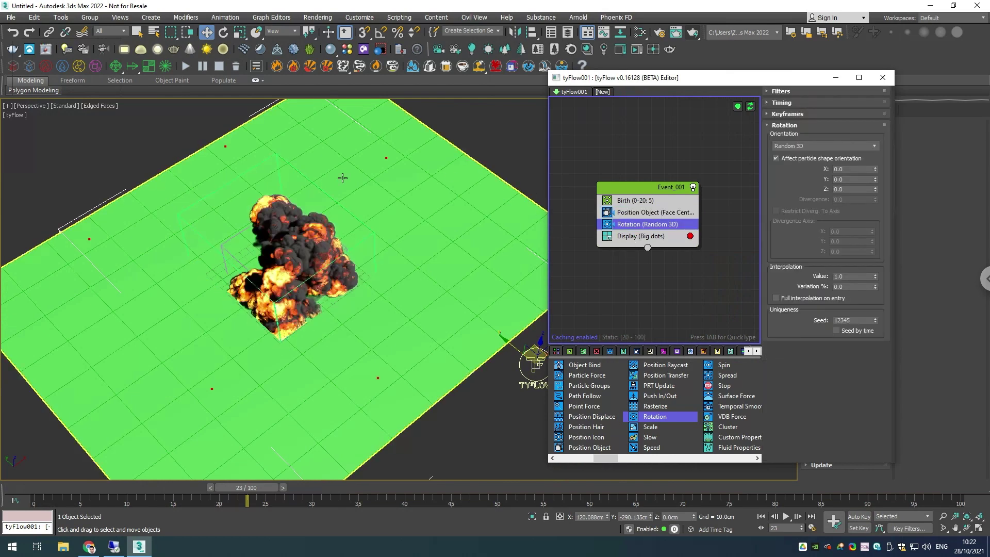
pyautogui.click(814, 143)
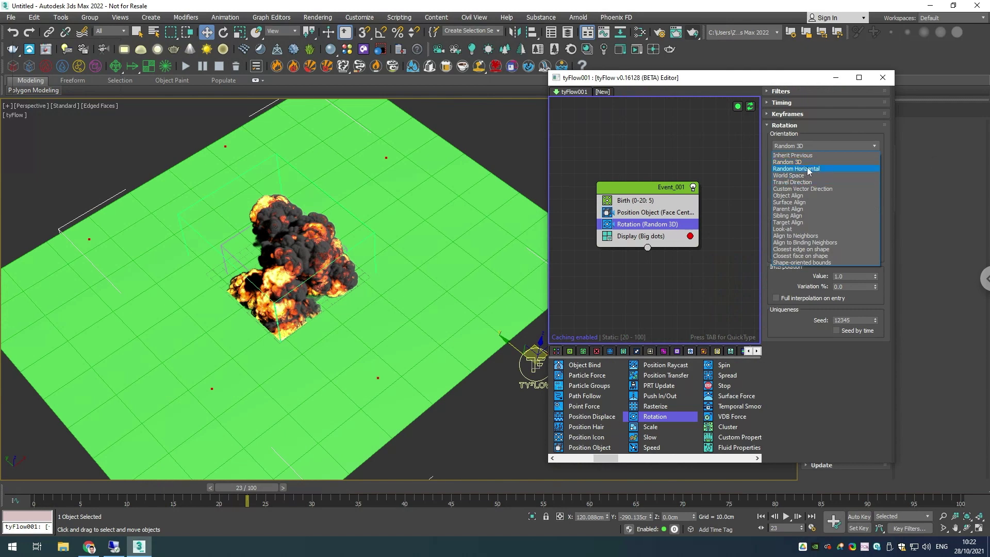
pyautogui.click(808, 169)
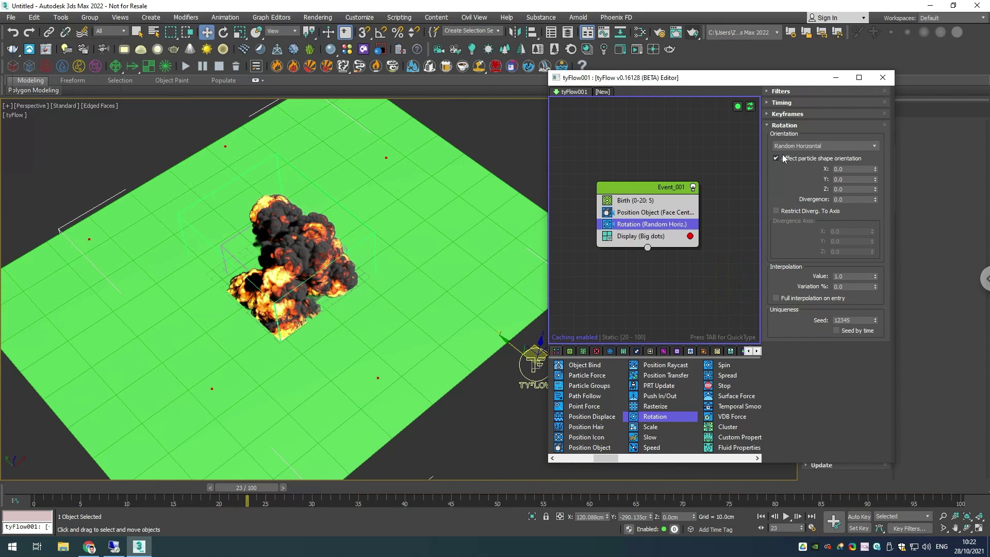
# - Search for an operator on Event_001 by typing 'ex' in quick search
pyautogui.click(638, 188)
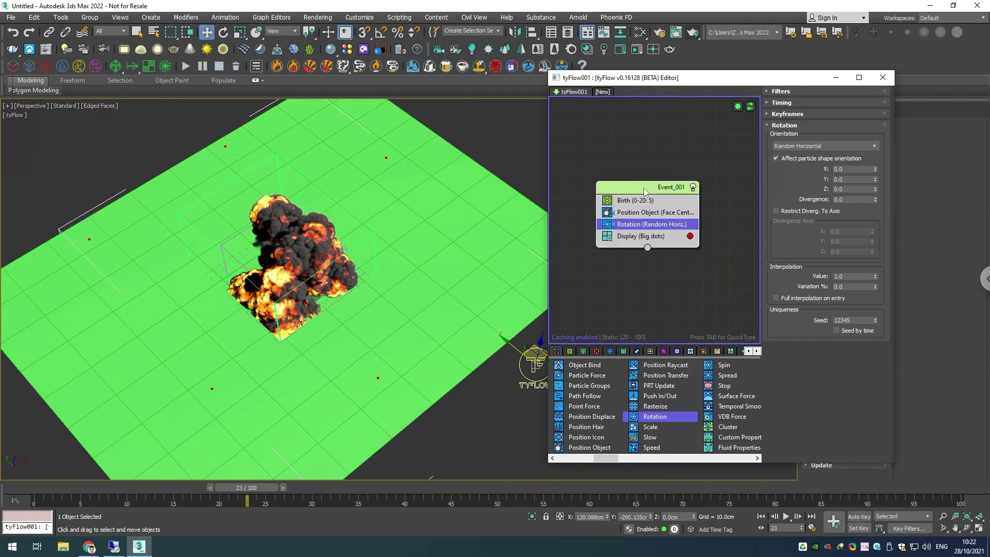
pyautogui.press('Tab')
pyautogui.write('ex')
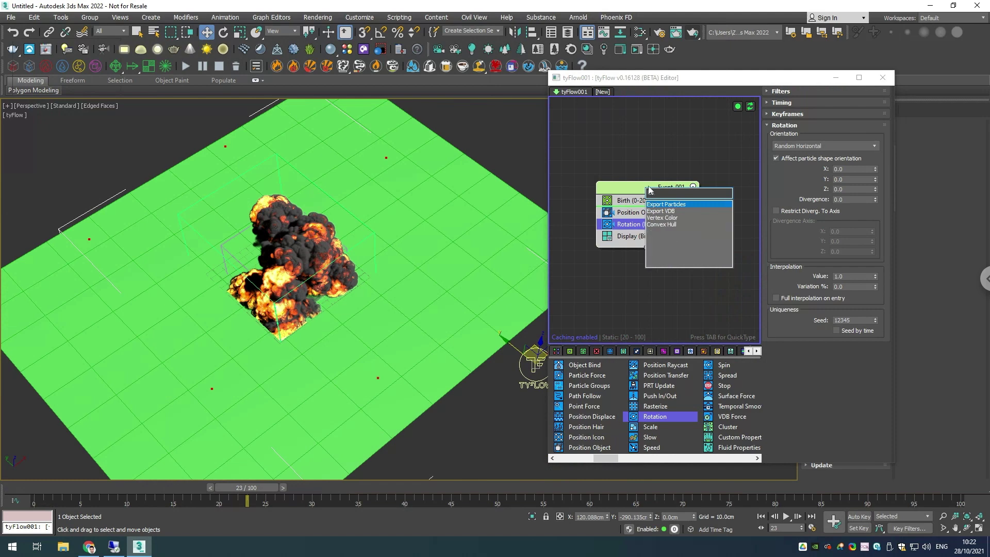
# - Insert an Export Particles operator at the bottom of the event, exporting Objects
pyautogui.click(667, 205)
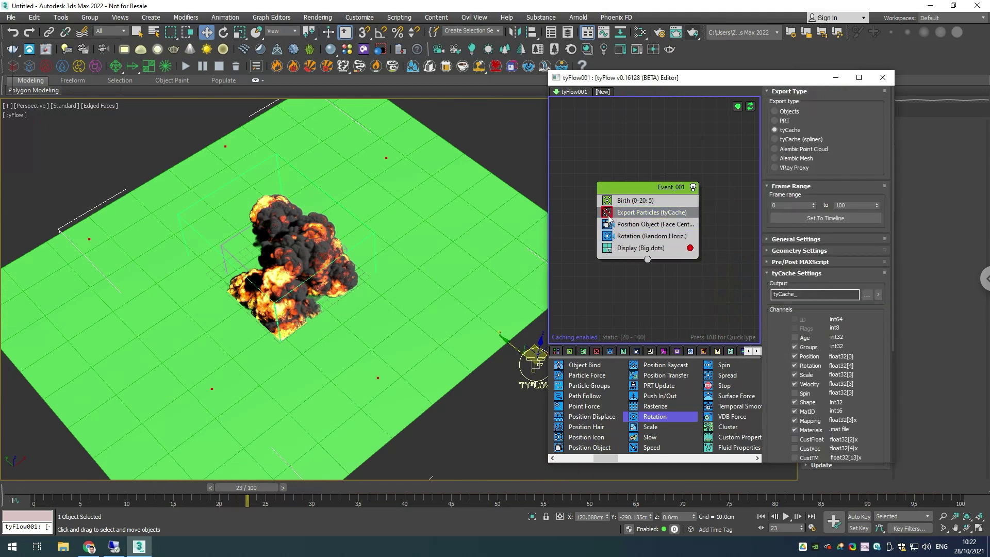
pyautogui.moveTo(608, 217); pyautogui.dragTo(627, 241)
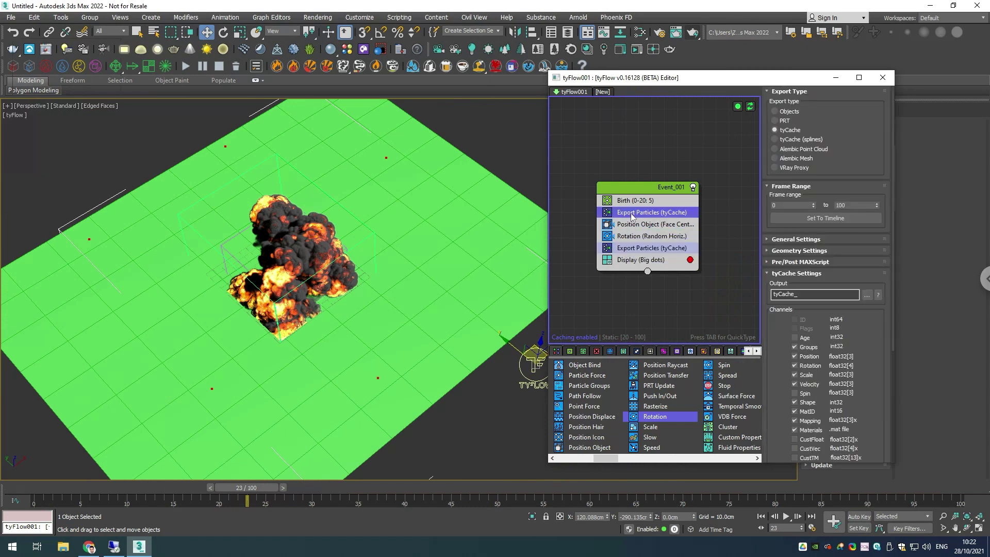
pyautogui.click(635, 239)
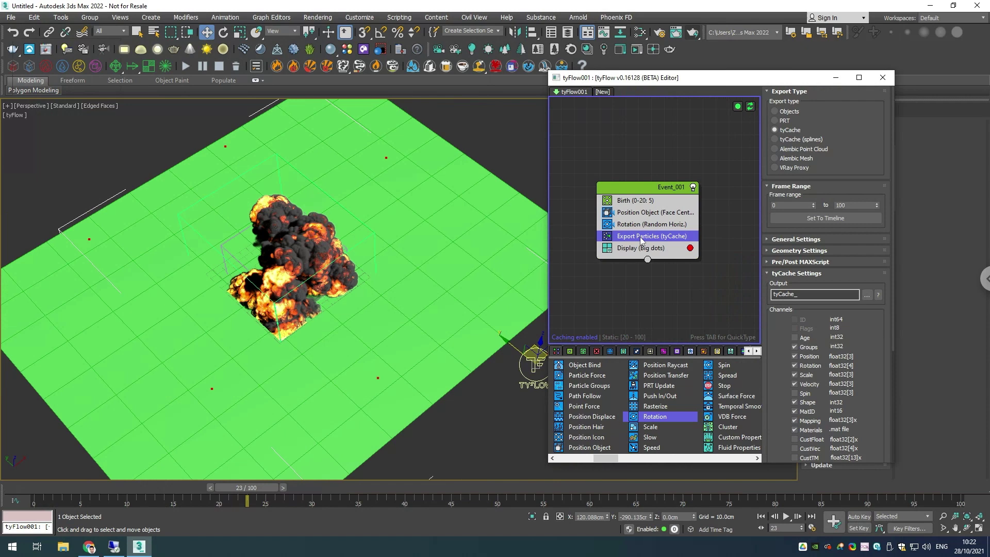
pyautogui.click(775, 111)
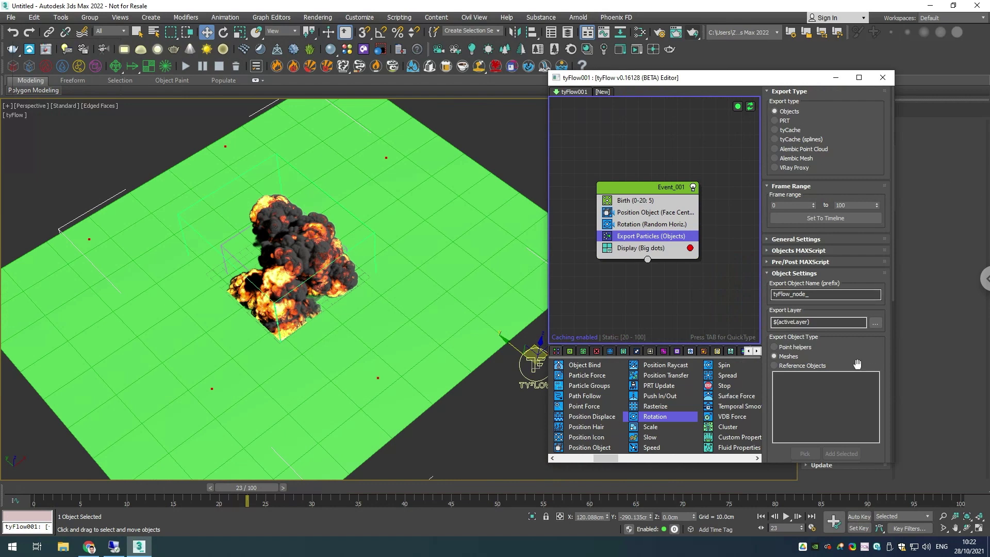
# - Set Export Particles to Reference Objects and pick PhoenixFDFire001 as the reference
pyautogui.scroll(-2, 859, 323)
pyautogui.scroll(-2, 859, 322)
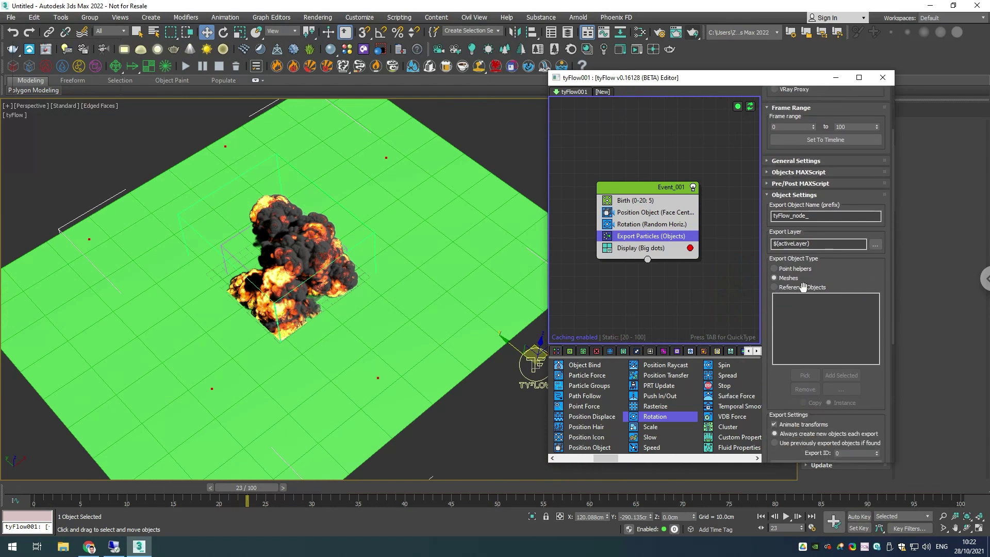
pyautogui.click(803, 287)
pyautogui.click(804, 375)
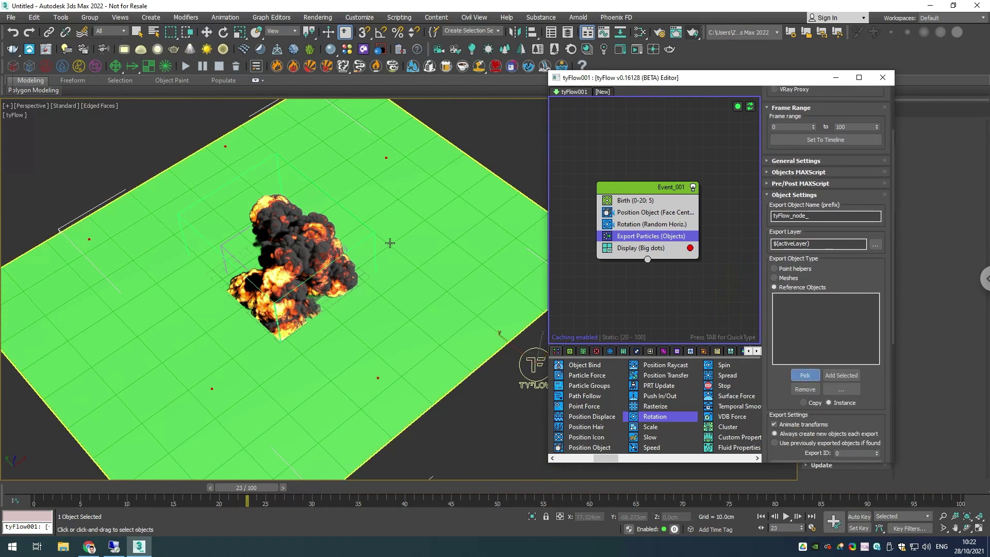
pyautogui.click(374, 235)
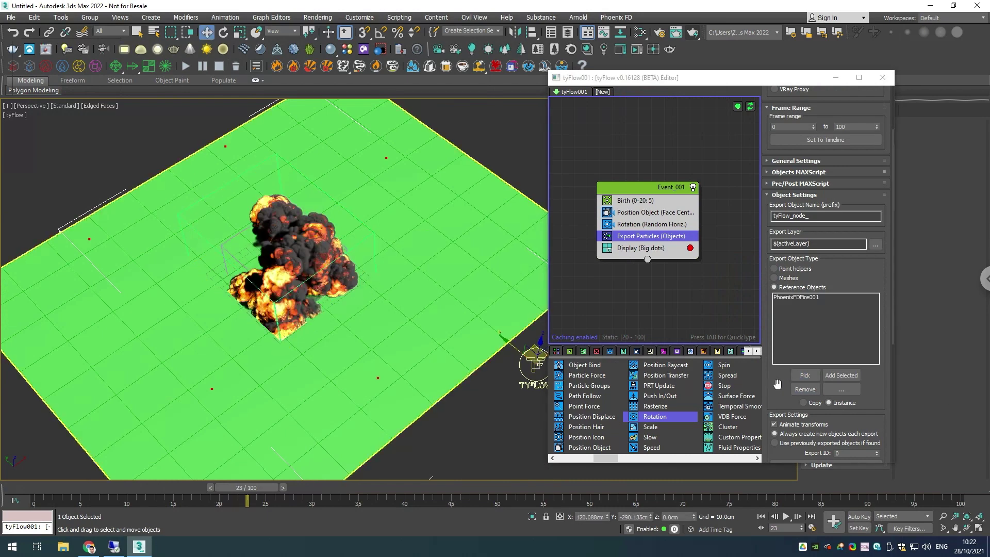
pyautogui.scroll(-5, 777, 384)
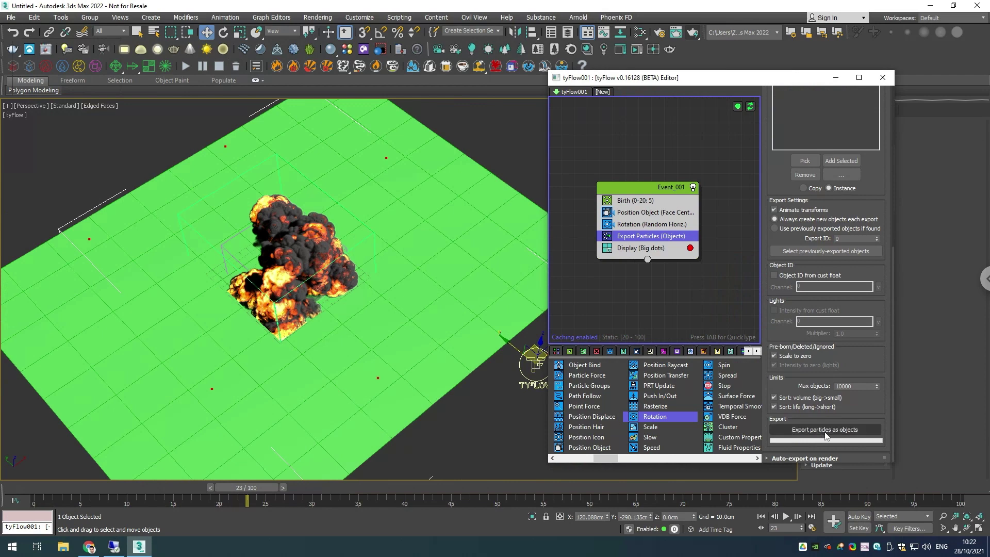
# - Export the five tyFlow particles as instanced Phoenix explosion nodes
pyautogui.click(825, 432)
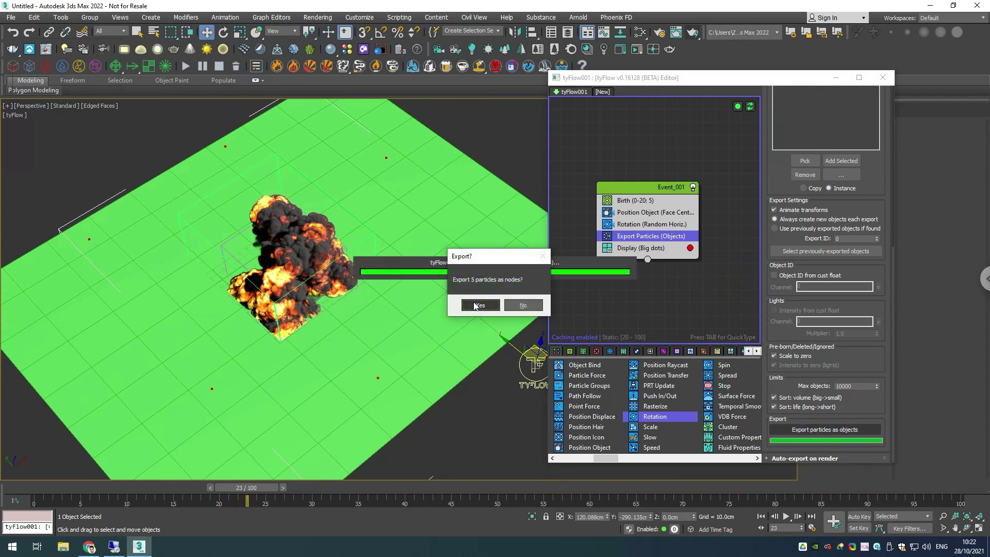
pyautogui.click(476, 305)
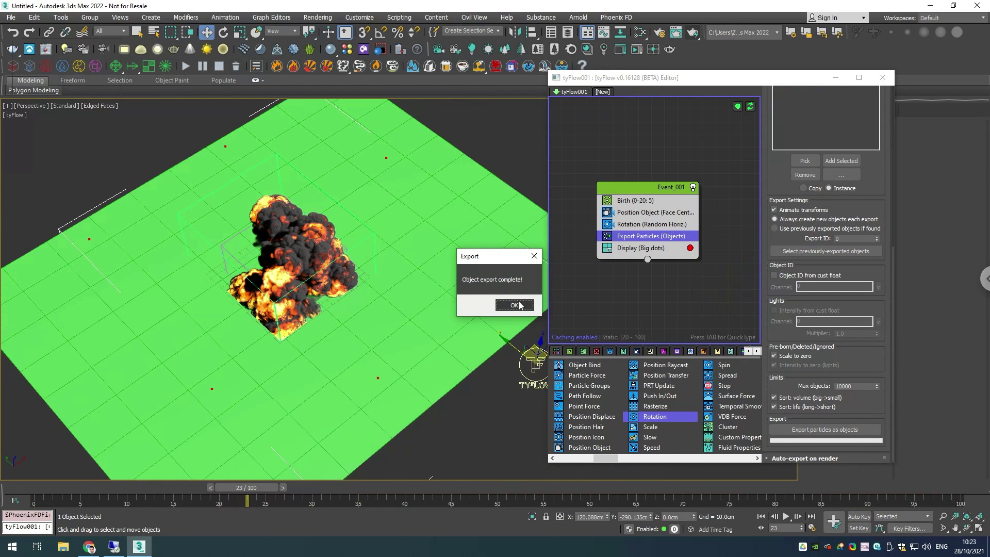
pyautogui.click(521, 304)
pyautogui.scroll(3, 492, 281)
pyautogui.scroll(-5, 500, 276)
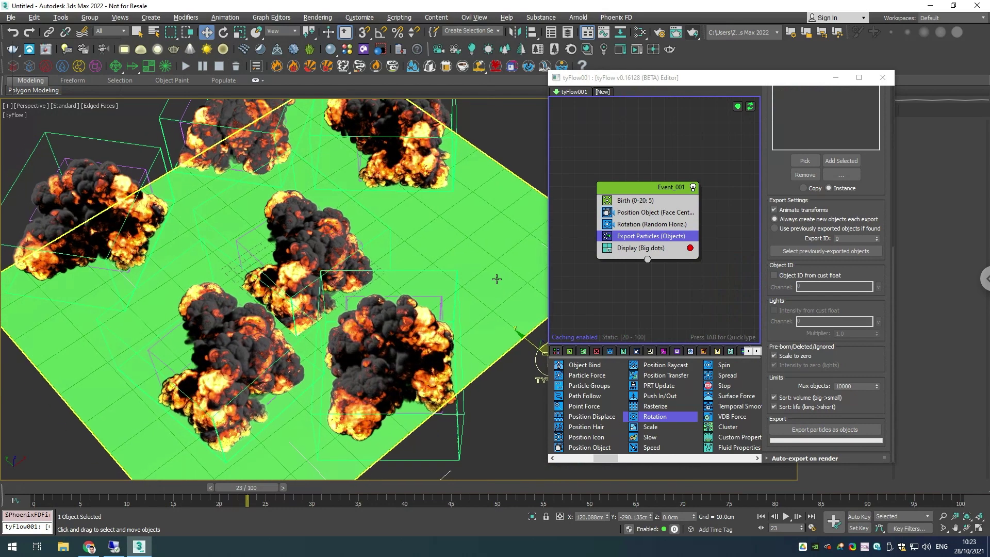
# - Inspect the exported explosions while scrubbing the animation between frames 4 and 19, ending near 14
pyautogui.keyDown('alt'); pyautogui.moveTo(491, 288); pyautogui.dragTo(472, 206, button='middle'); pyautogui.keyUp('alt')
pyautogui.click(464, 276)
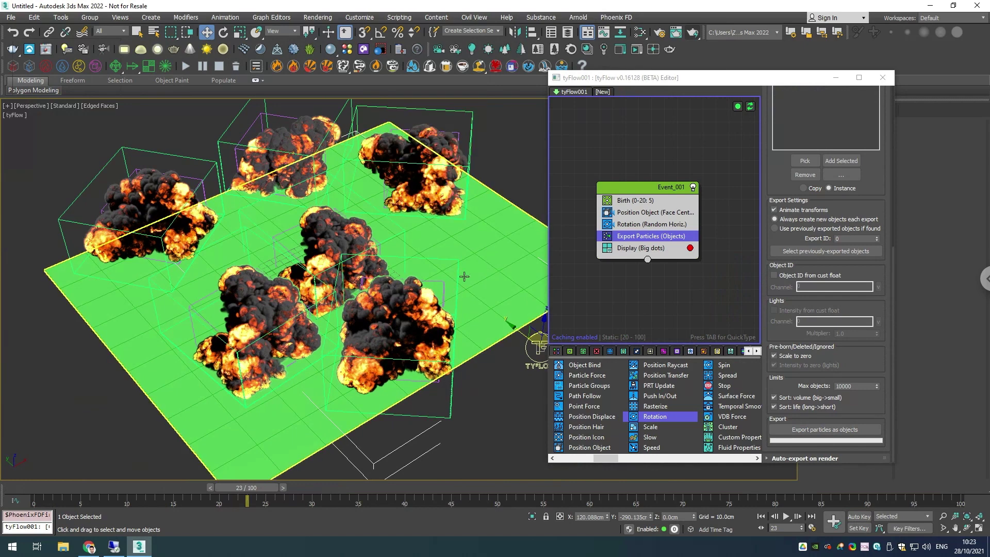
pyautogui.click(360, 304)
pyautogui.keyDown('alt'); pyautogui.moveTo(491, 268); pyautogui.dragTo(480, 276, button='middle'); pyautogui.keyUp('alt')
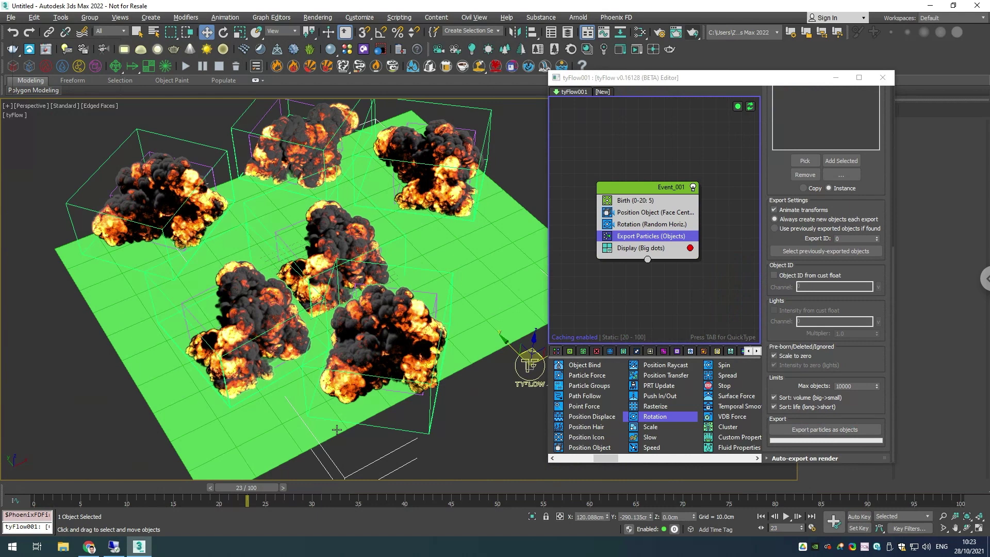
pyautogui.moveTo(219, 484); pyautogui.dragTo(248, 488)
pyautogui.click(219, 488)
pyautogui.click(219, 488)
pyautogui.press('w')
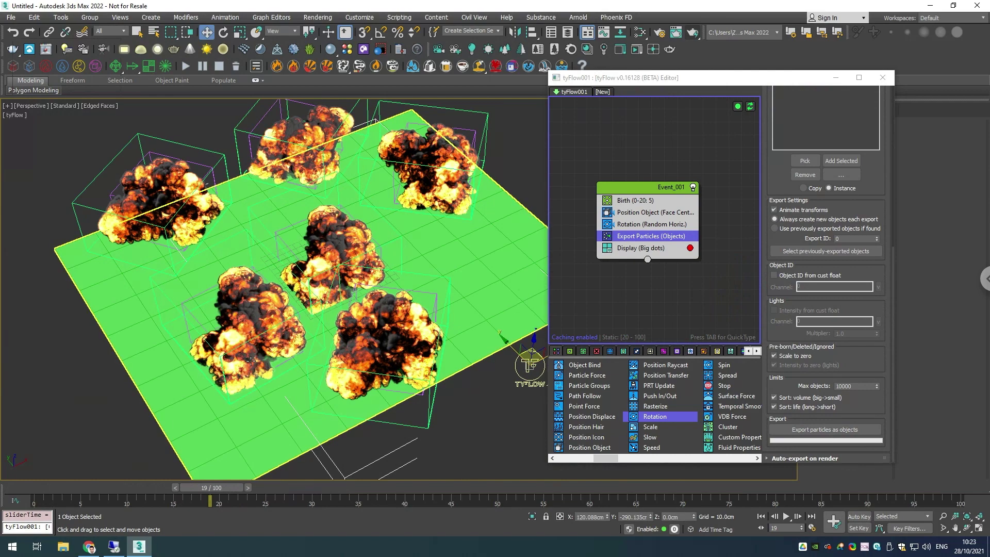
pyautogui.keyDown('alt'); pyautogui.moveTo(258, 341); pyautogui.dragTo(268, 348, button='middle'); pyautogui.keyUp('alt')
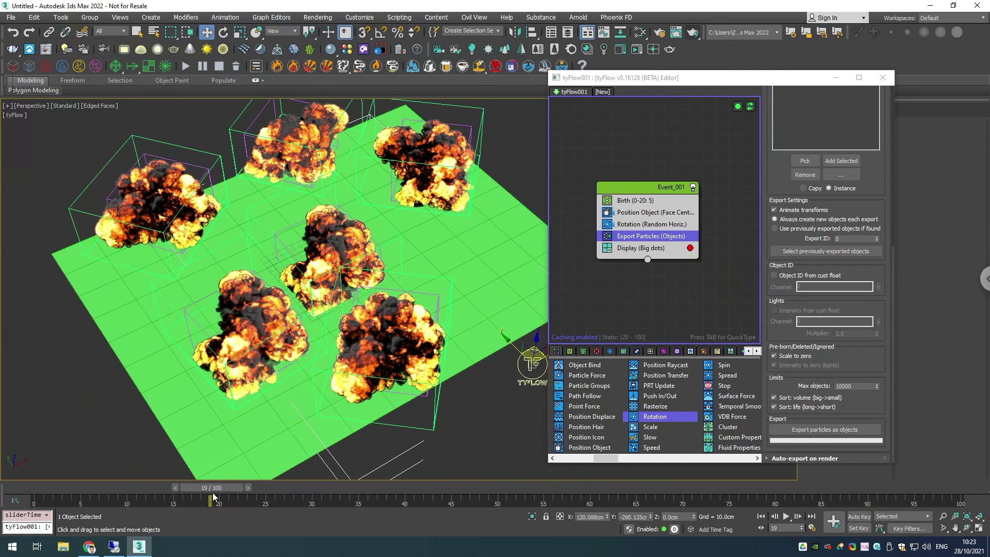
pyautogui.moveTo(225, 488); pyautogui.dragTo(188, 491)
# - Deselect the plane, re-angle the Perspective view and scroll Export Particles to its top
pyautogui.click(330, 277)
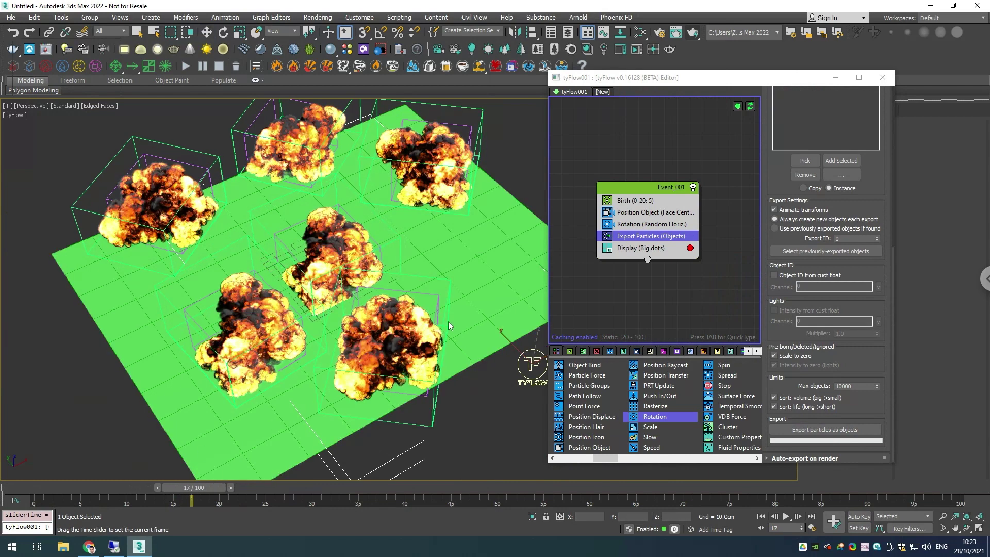
pyautogui.press('w')
pyautogui.keyDown('alt'); pyautogui.moveTo(364, 345); pyautogui.dragTo(382, 224, button='middle'); pyautogui.keyUp('alt')
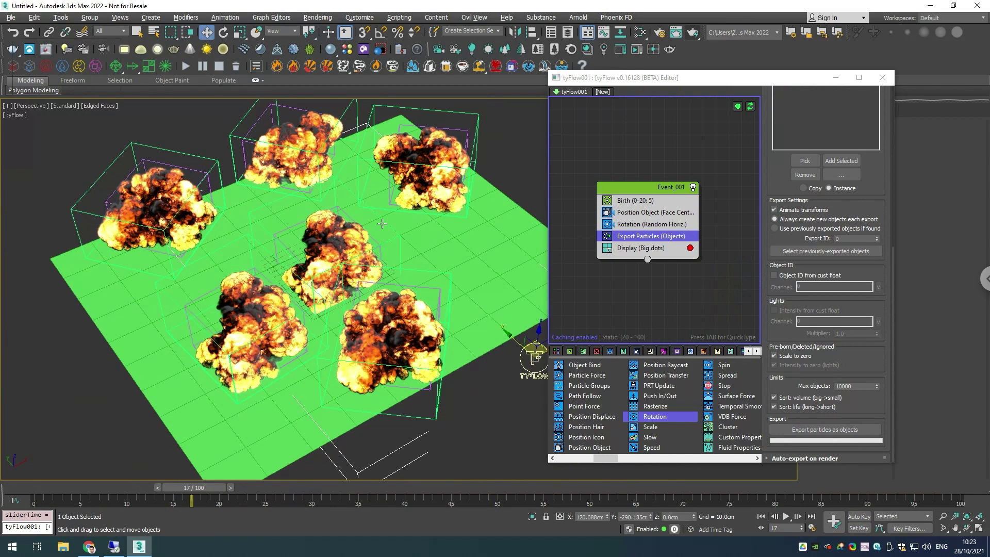
pyautogui.keyDown('alt'); pyautogui.moveTo(295, 274); pyautogui.dragTo(309, 256, button='middle'); pyautogui.keyUp('alt')
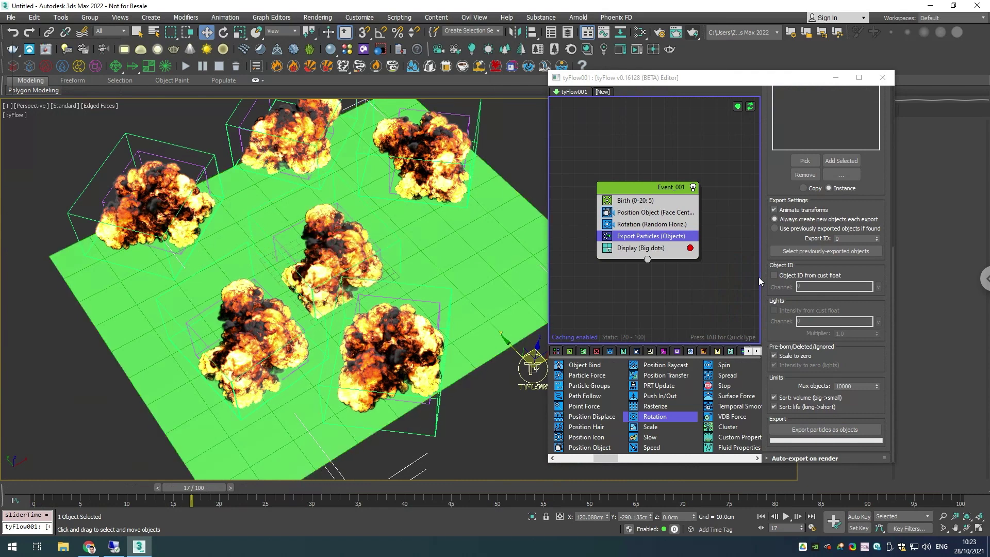
pyautogui.scroll(3, 760, 297)
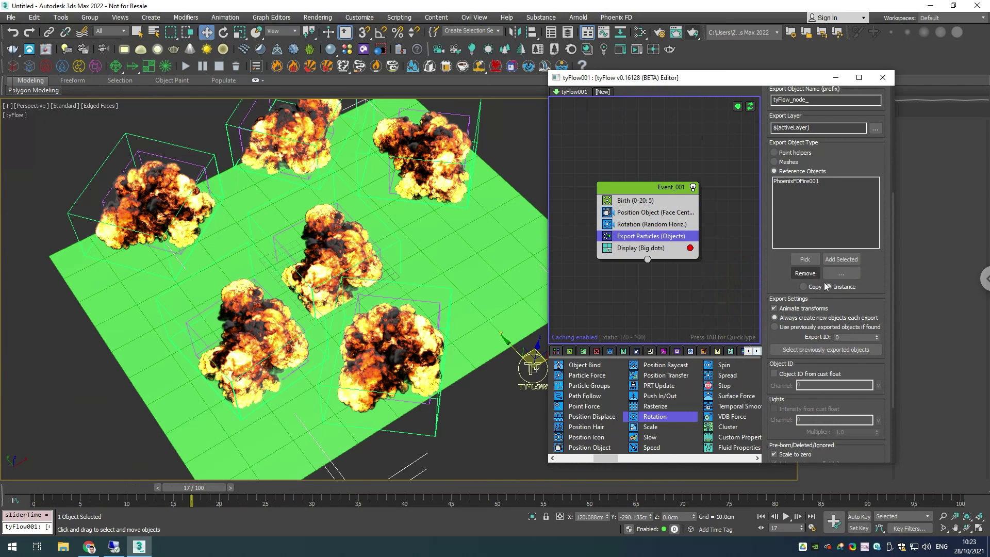
# - Select PhoenixFDFire001 and open Volumetric Options from its Rendering rollout
pyautogui.click(399, 238)
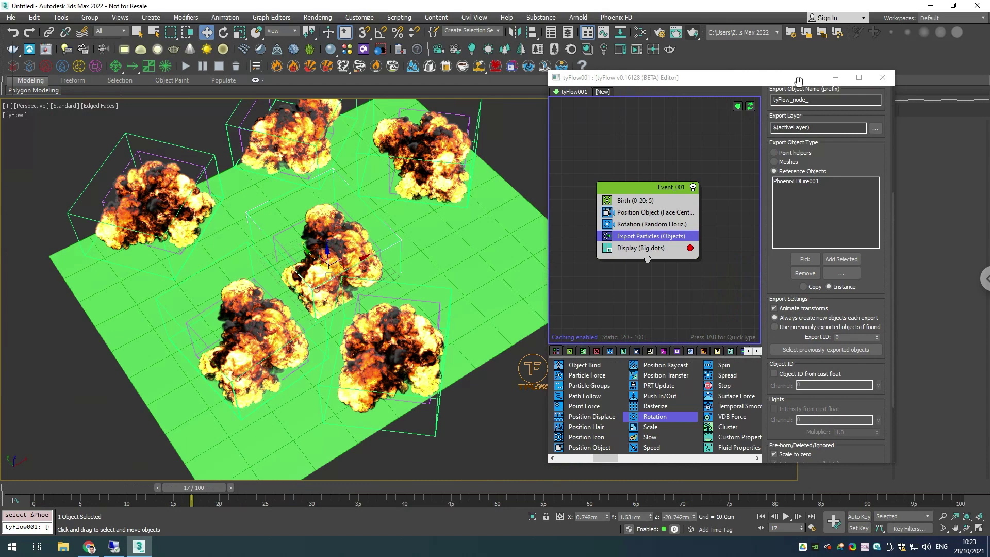
pyautogui.moveTo(797, 83); pyautogui.dragTo(708, 94)
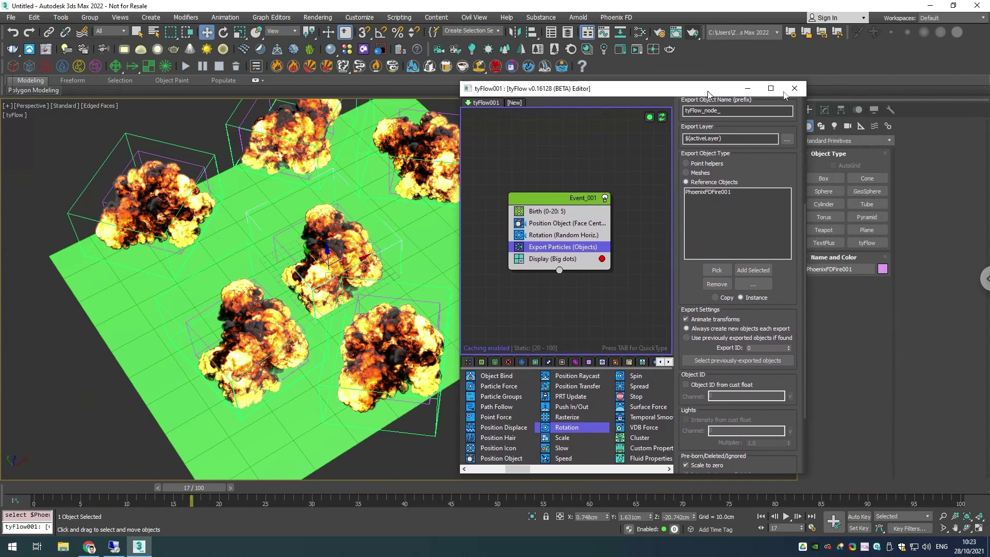
pyautogui.click(826, 111)
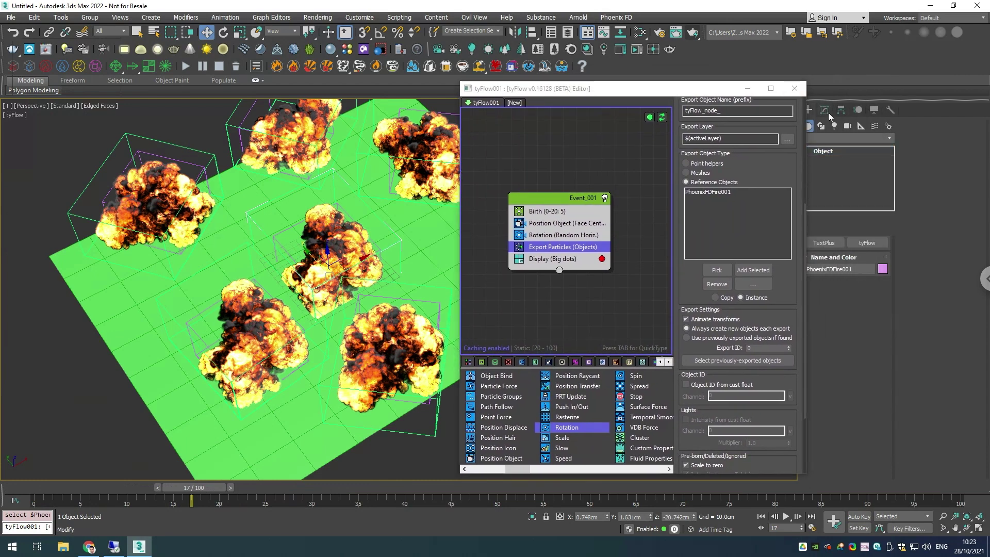
pyautogui.click(828, 351)
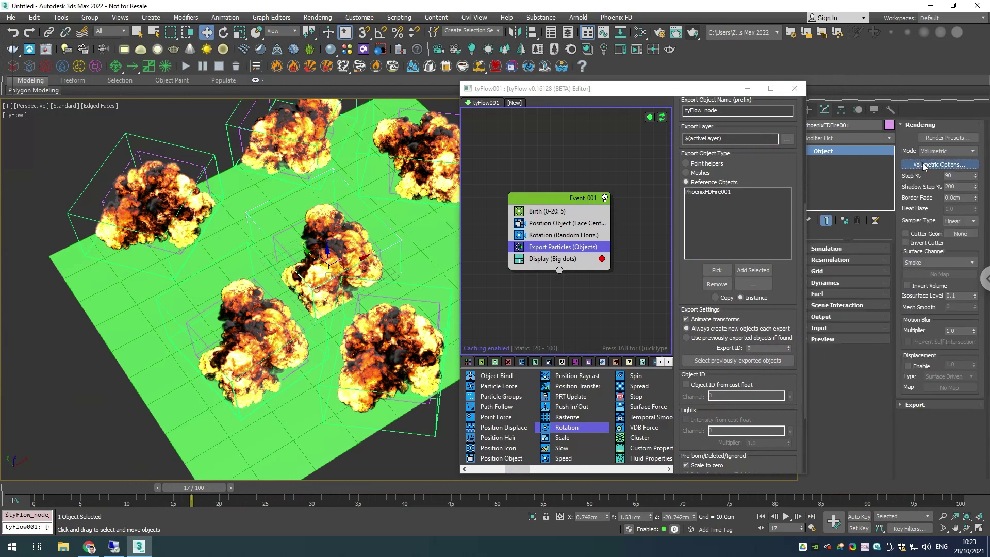
pyautogui.click(926, 164)
# - Try a cyan fire gradient colour, then cancel to keep the orange fire and collapse Fire
pyautogui.click(518, 170)
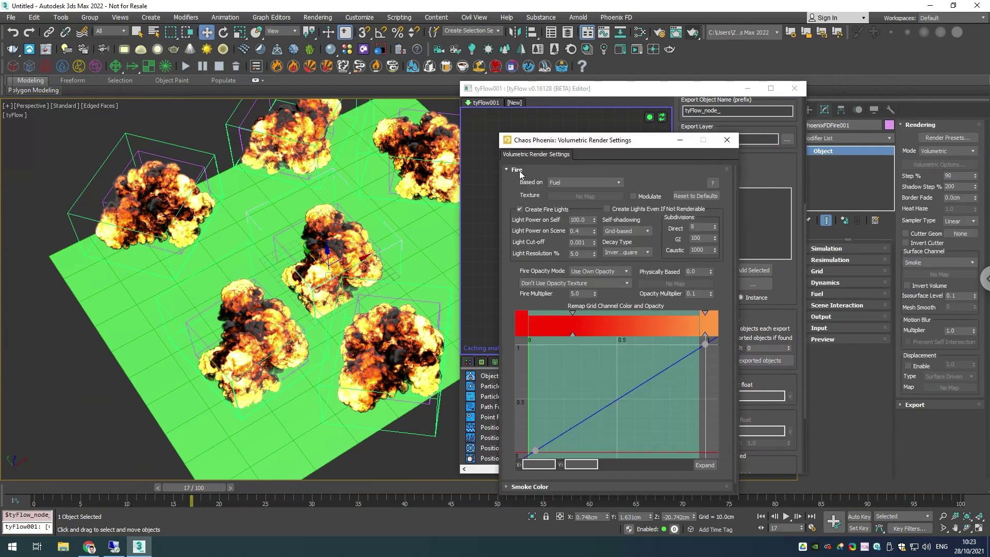
pyautogui.doubleClick(573, 332)
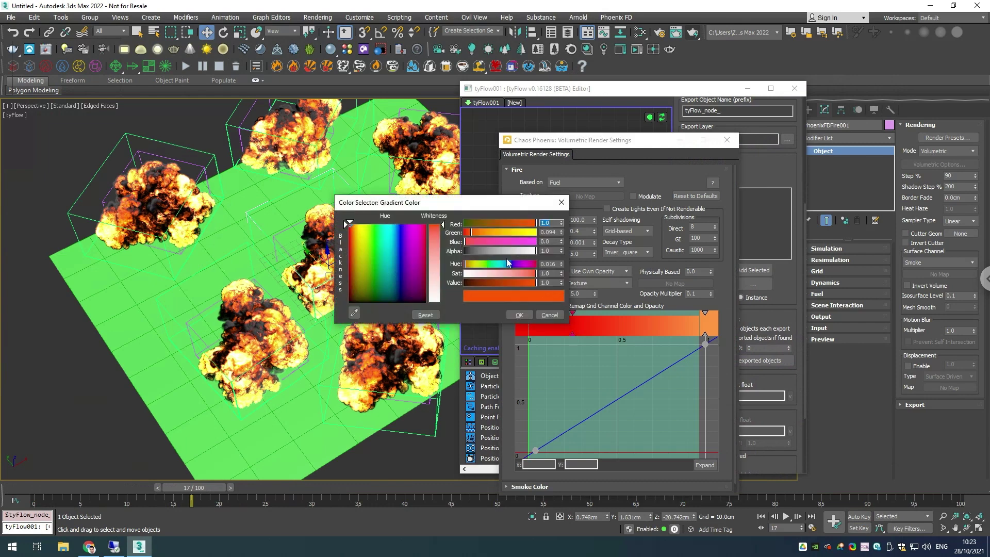
pyautogui.moveTo(469, 225); pyautogui.dragTo(515, 220)
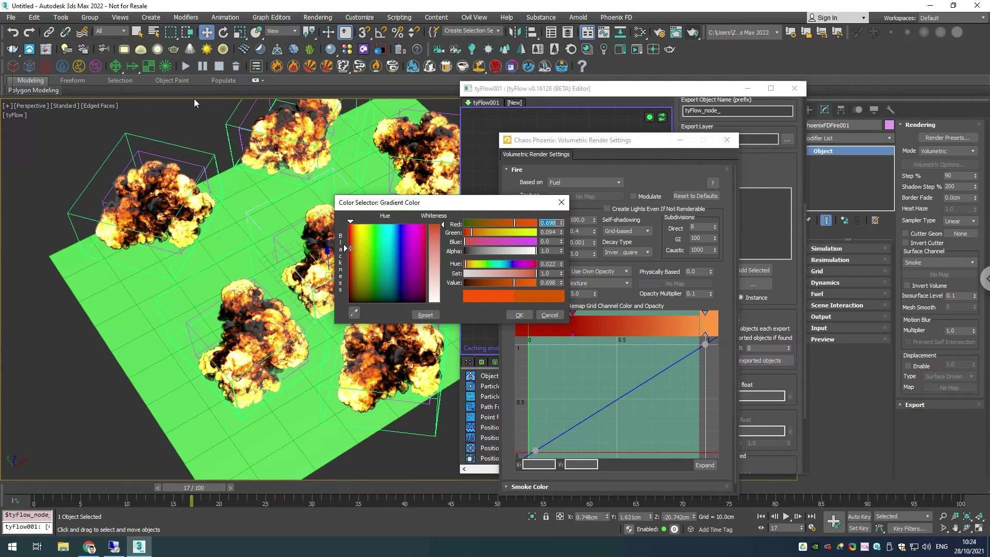
pyautogui.moveTo(487, 266); pyautogui.dragTo(495, 265)
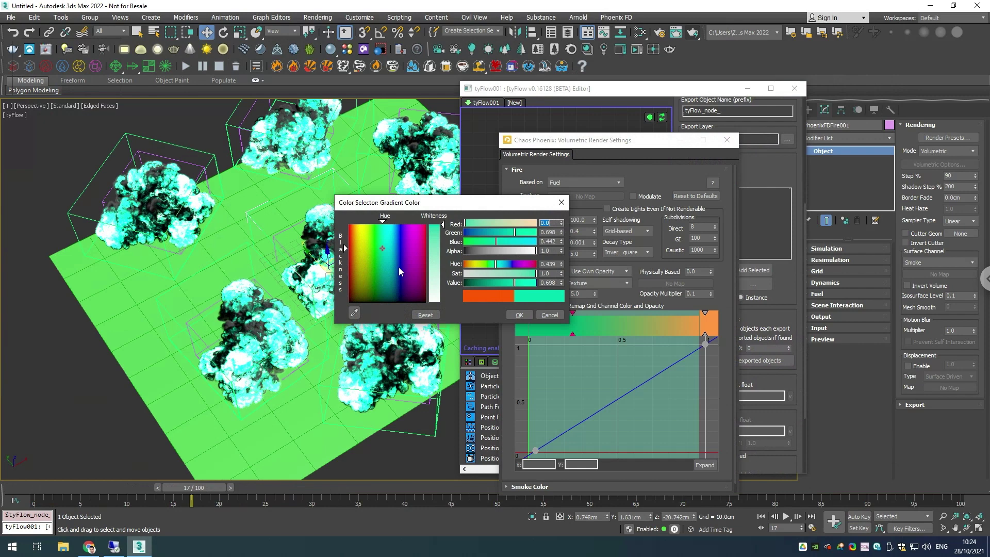
pyautogui.click(550, 315)
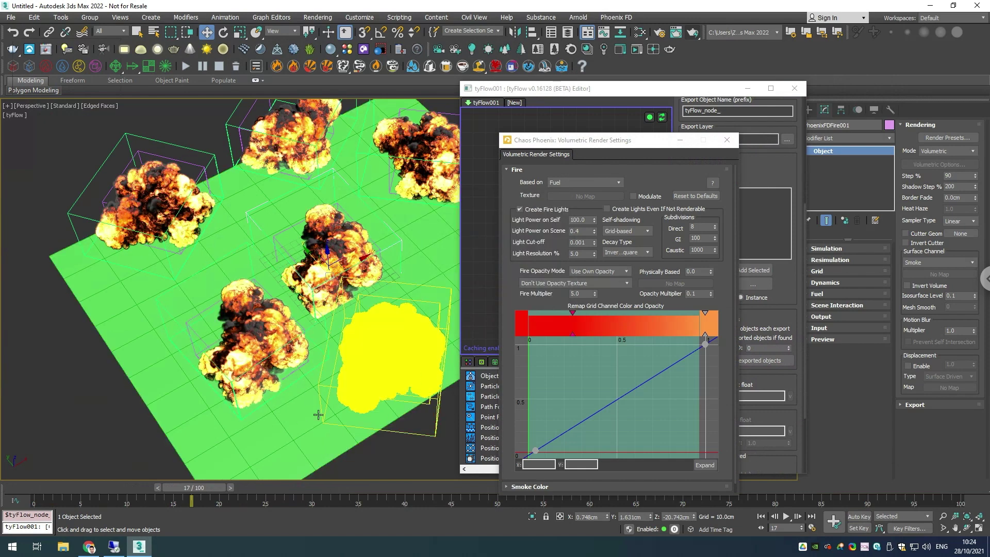
pyautogui.click(423, 384)
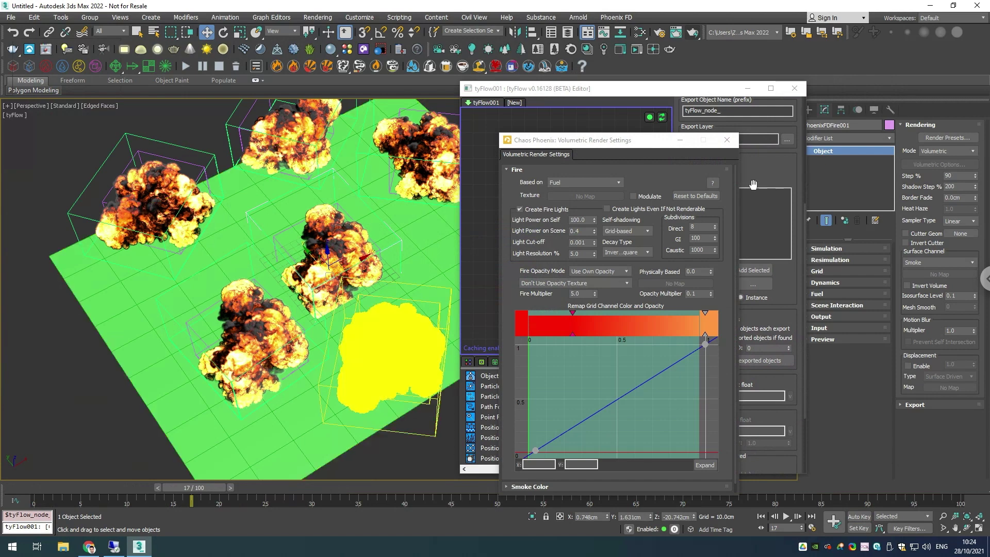
pyautogui.click(516, 170)
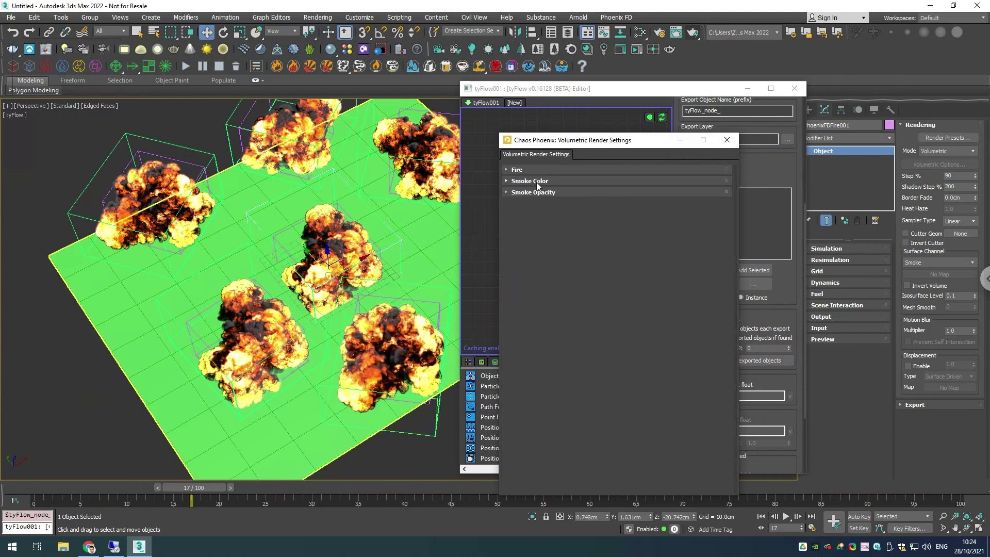
# - Uncheck Volume Light Cache under Smoke Color and close the Volumetric Render Settings window
pyautogui.click(538, 181)
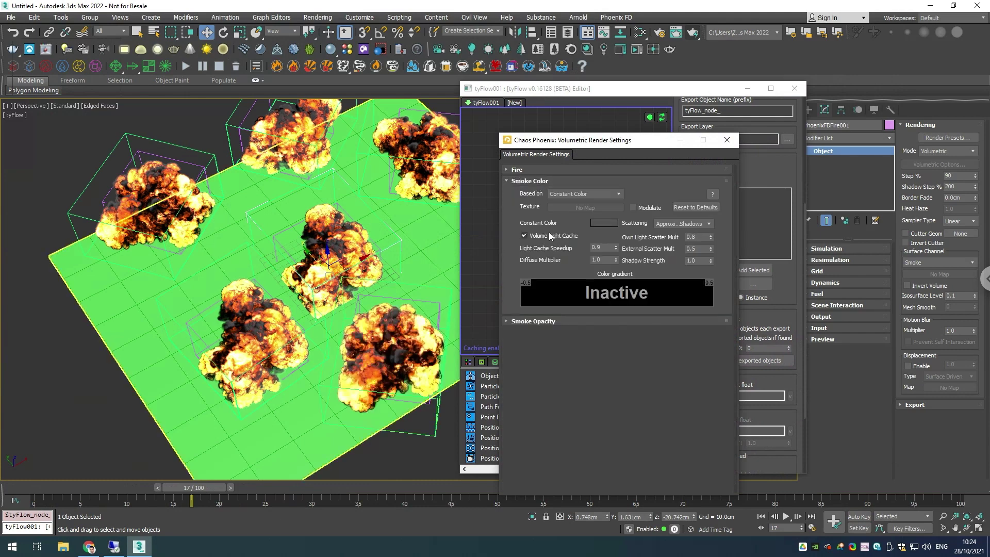
pyautogui.click(523, 236)
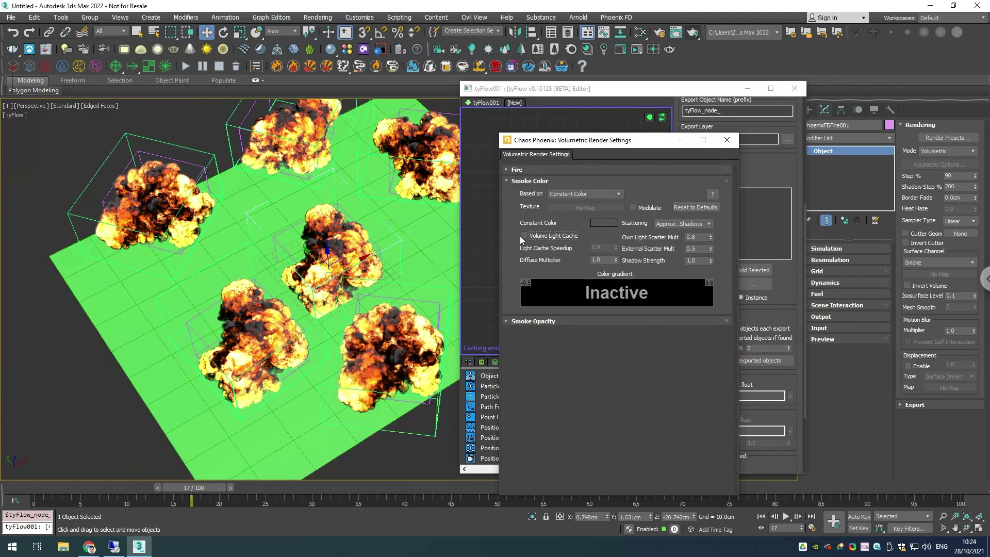
pyautogui.click(533, 183)
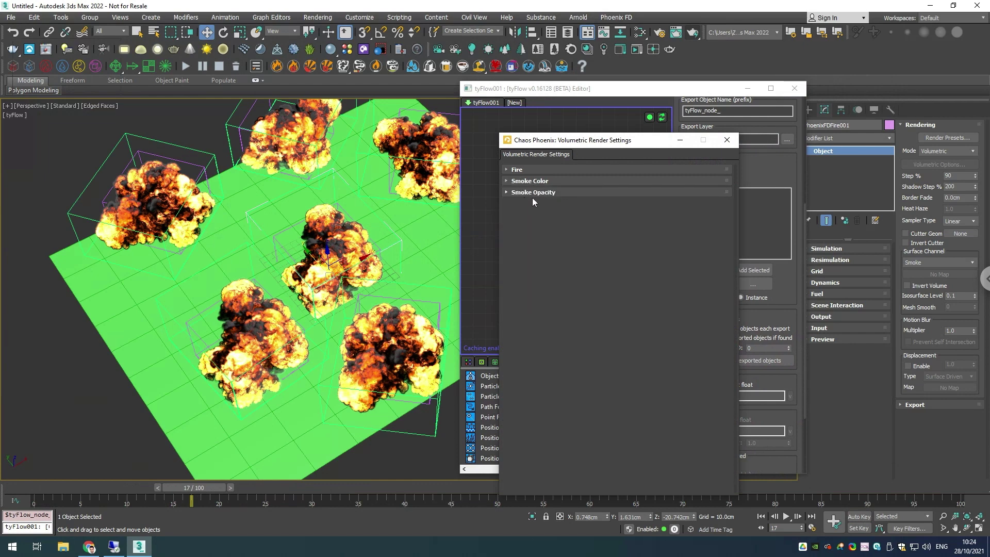
pyautogui.click(727, 140)
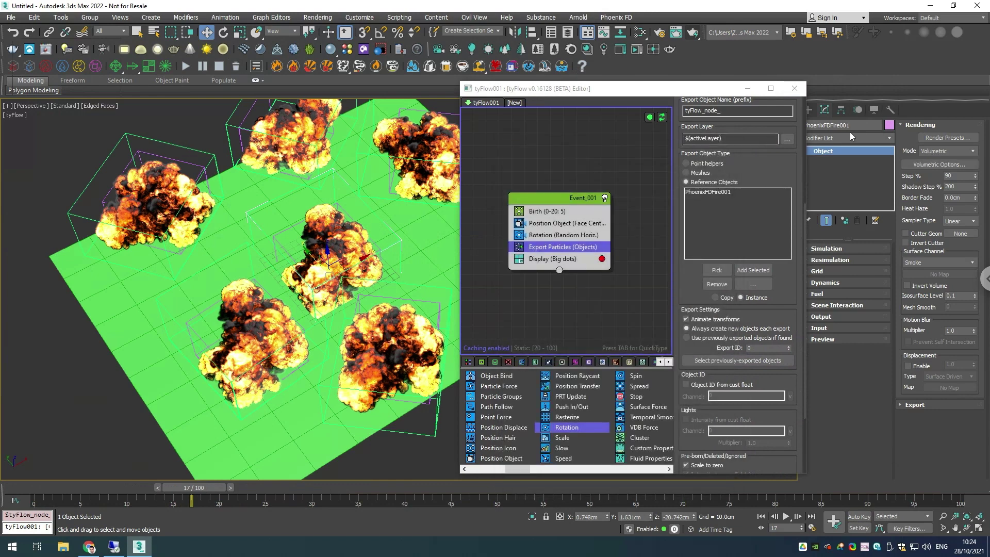
pyautogui.moveTo(671, 91); pyautogui.dragTo(650, 90)
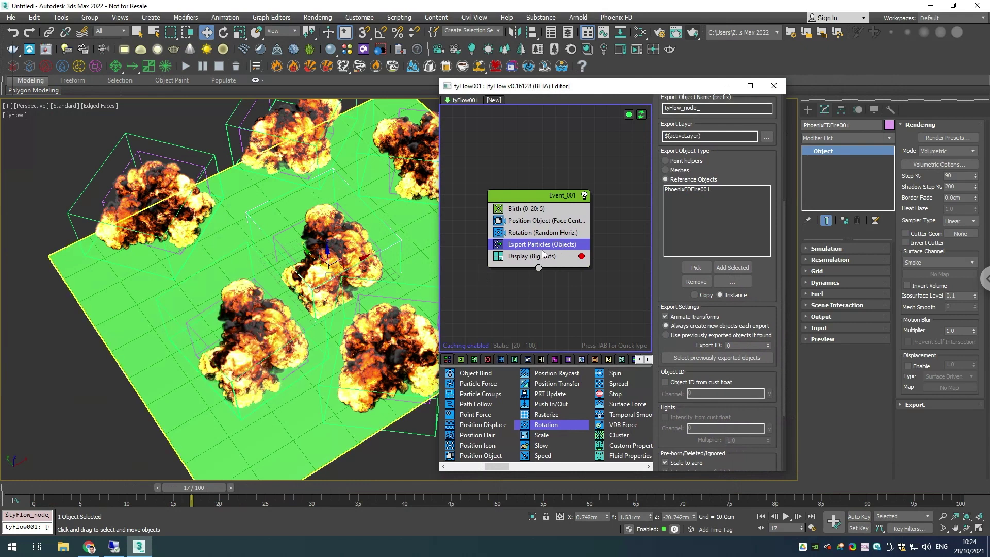
# - Switch Export Particles to Copy and delete tyFlow_node_001 through tyFlow_node_005 via Scene Explorer
pyautogui.click(694, 295)
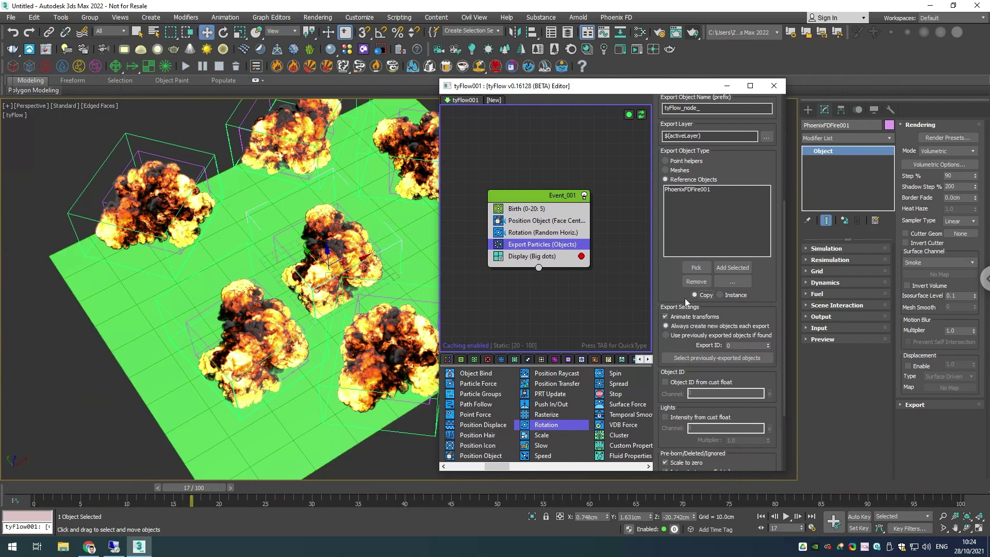
pyautogui.click(61, 17)
pyautogui.click(75, 37)
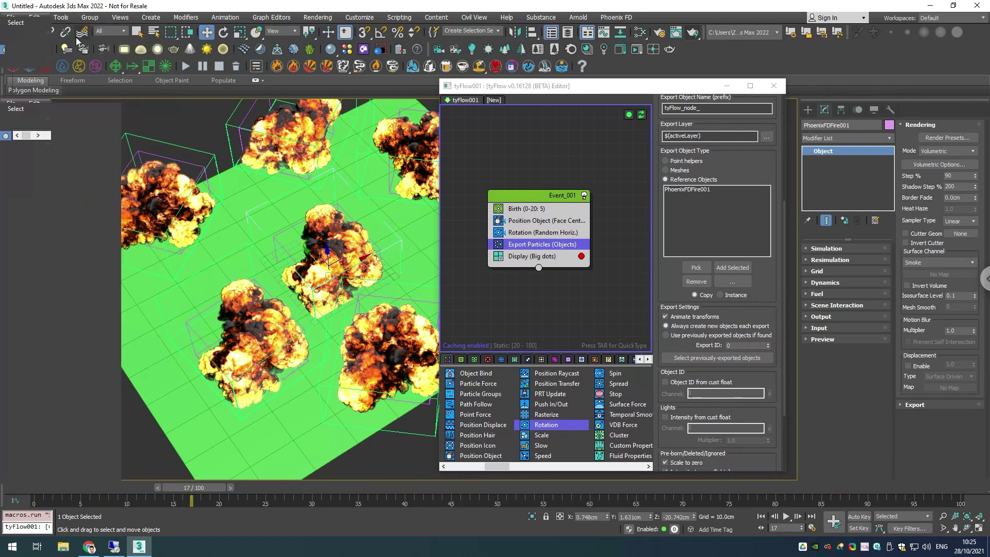
pyautogui.click(77, 182)
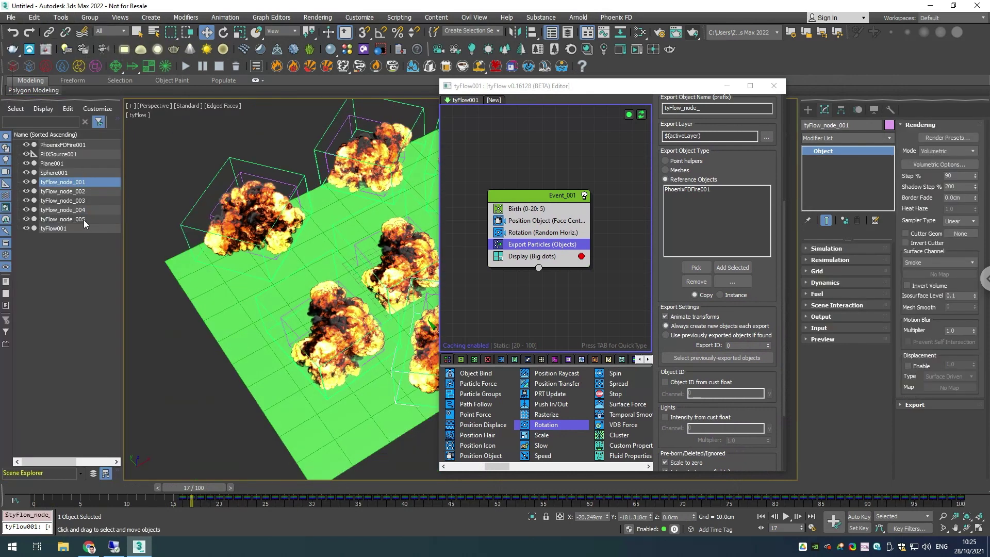
pyautogui.keyDown('shift'); pyautogui.click(83, 220); pyautogui.keyUp('shift')
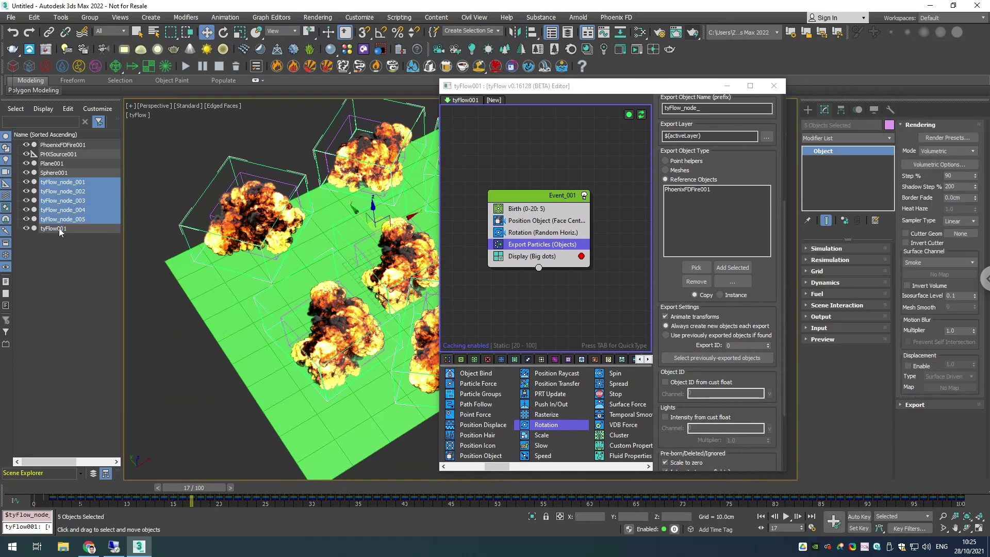
pyautogui.press('Delete')
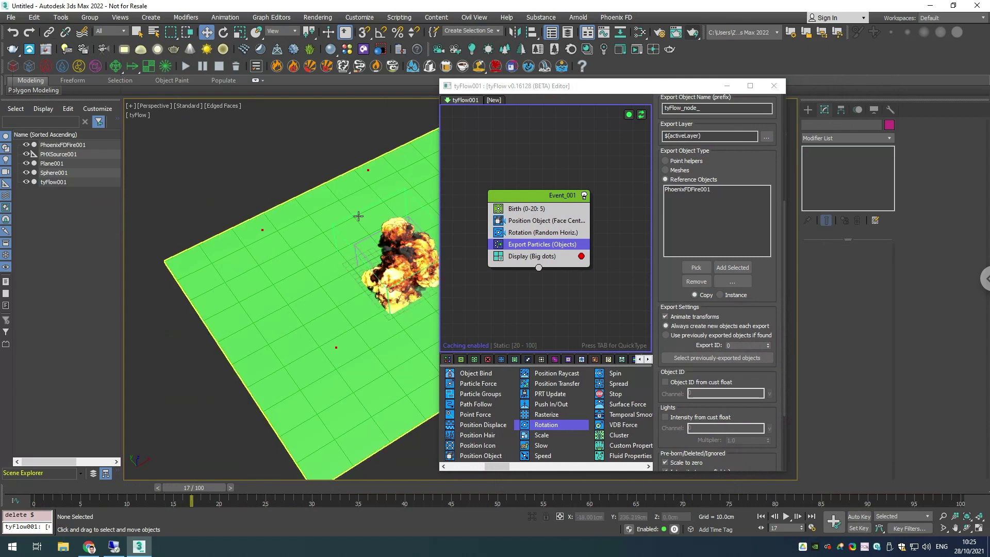
pyautogui.moveTo(358, 216); pyautogui.dragTo(332, 214, button='middle')
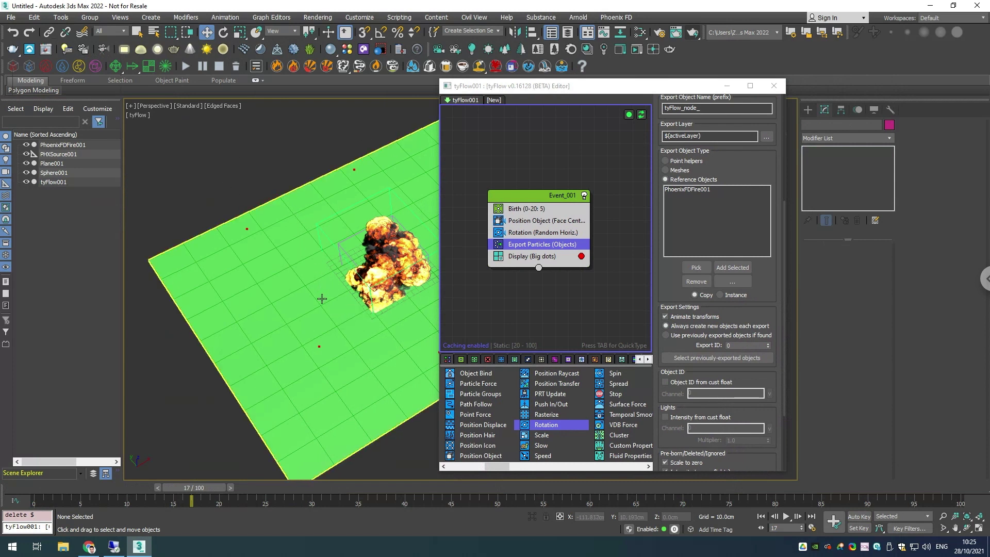
# - Check Enable auto-export on render in the Export Particles operator
pyautogui.scroll(-4, 680, 440)
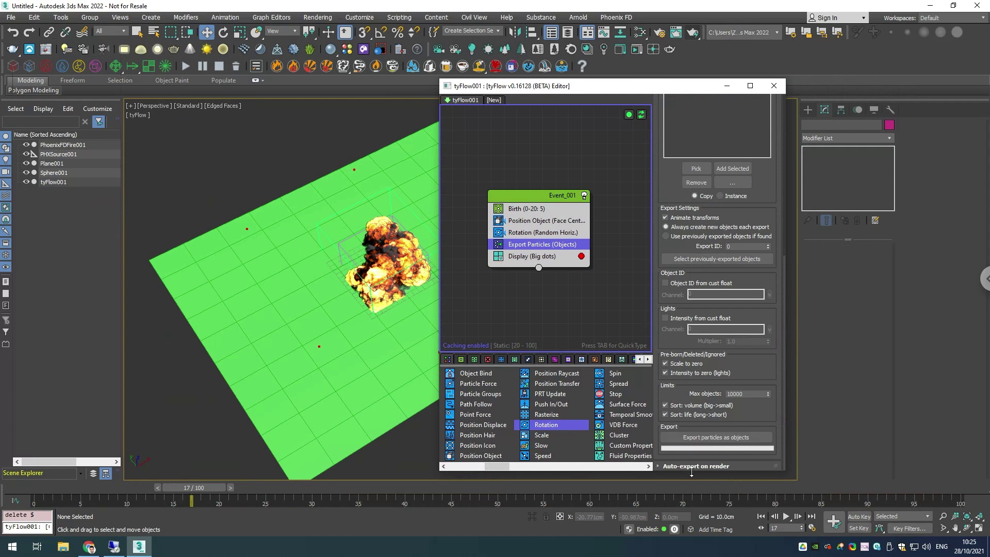
pyautogui.click(690, 467)
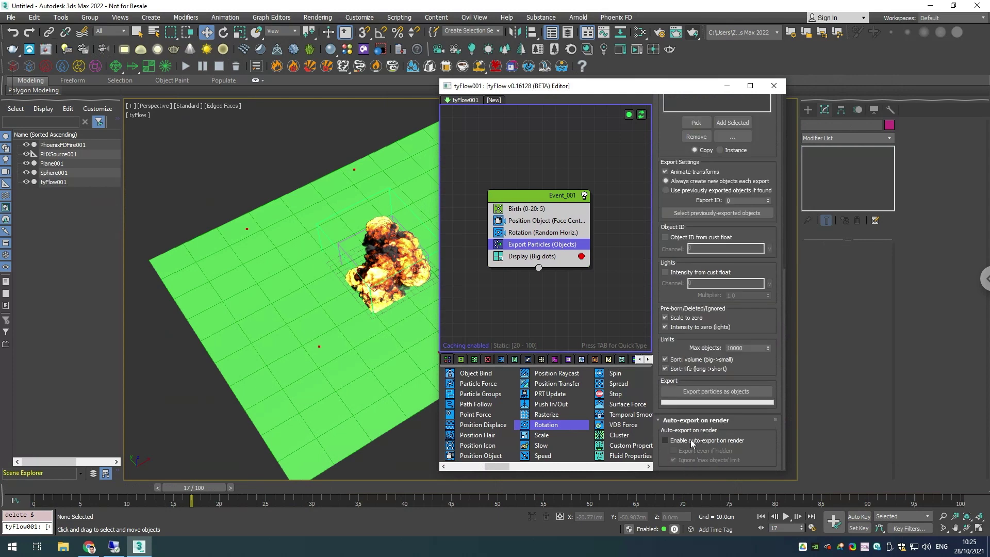
pyautogui.click(712, 441)
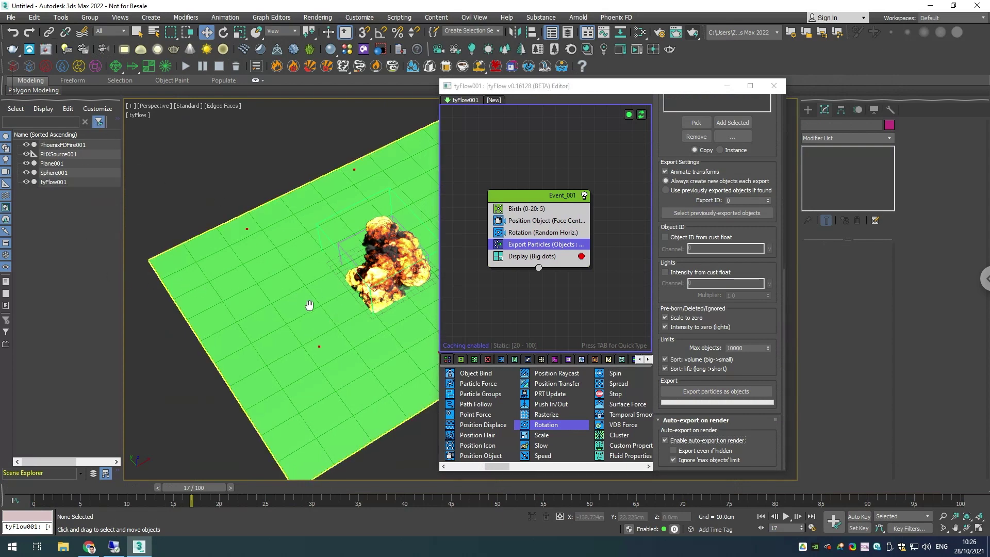
pyautogui.moveTo(306, 302); pyautogui.dragTo(309, 305, button='middle')
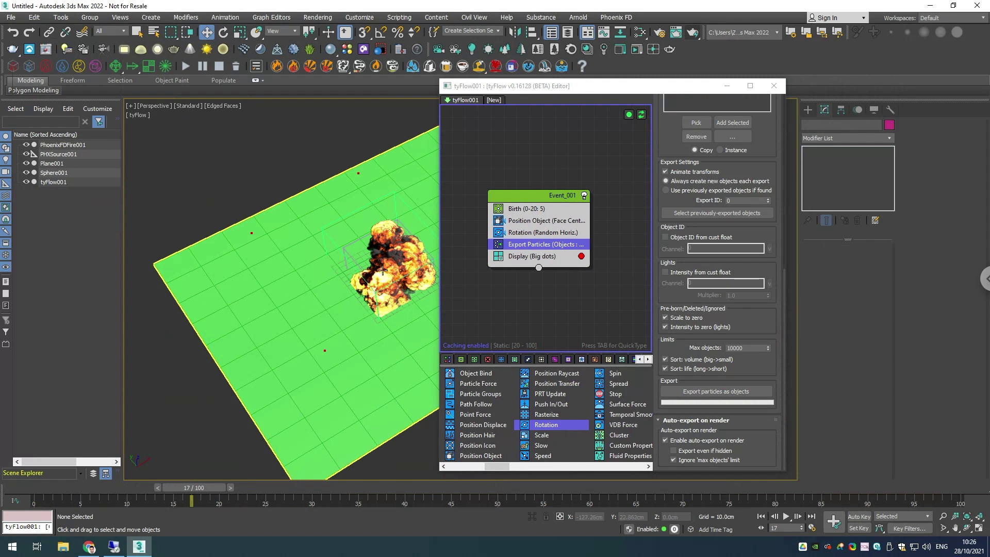
pyautogui.click(692, 32)
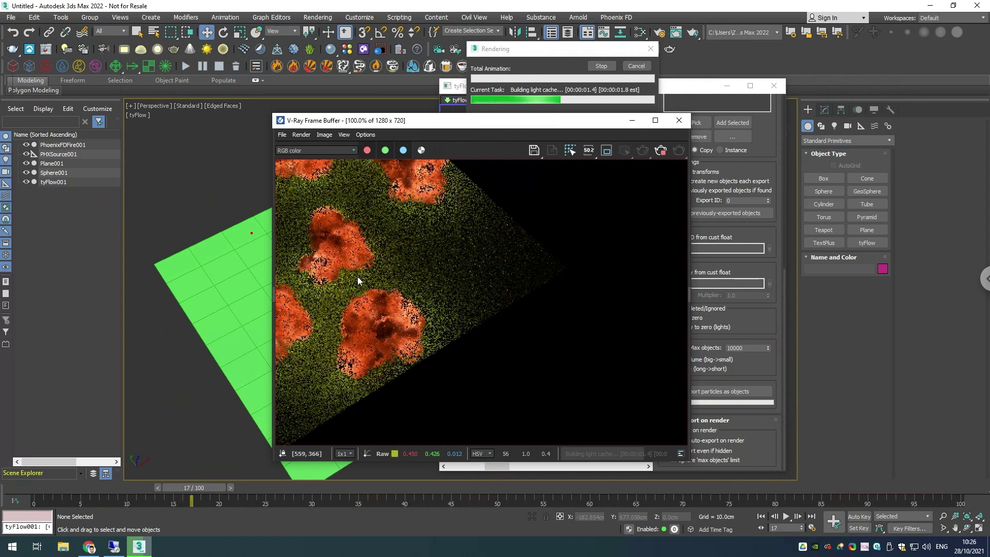
pyautogui.scroll(-2, 358, 276)
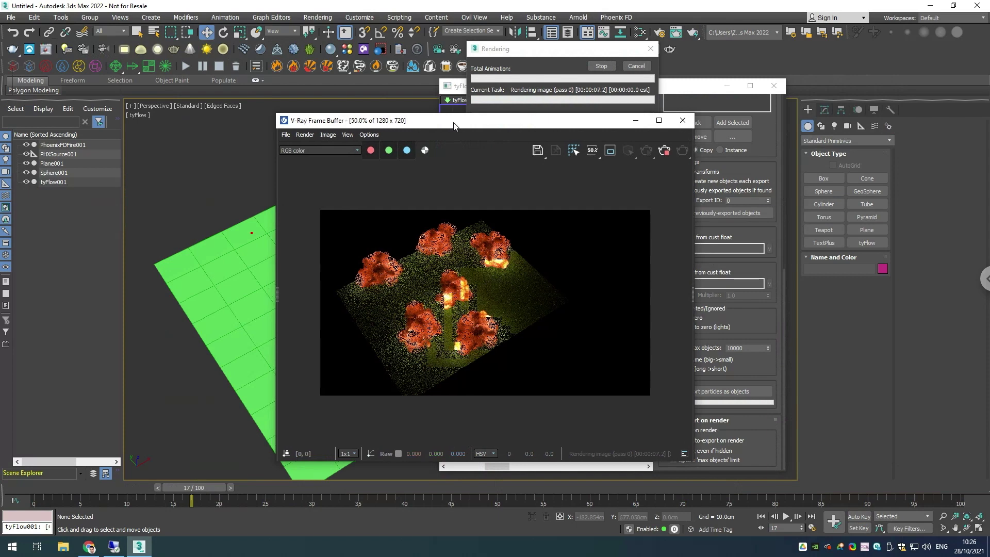
pyautogui.moveTo(335, 125); pyautogui.dragTo(449, 128)
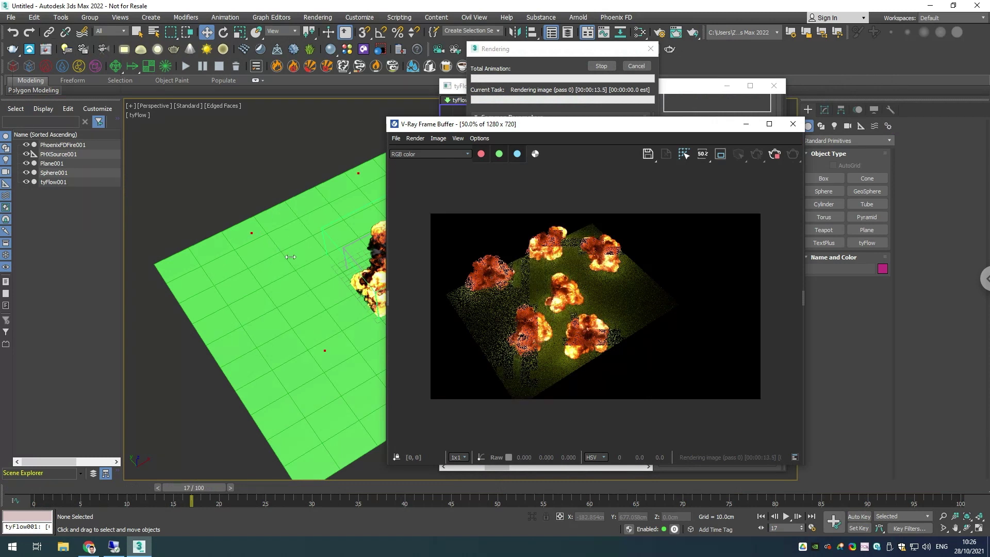
pyautogui.doubleClick(508, 307)
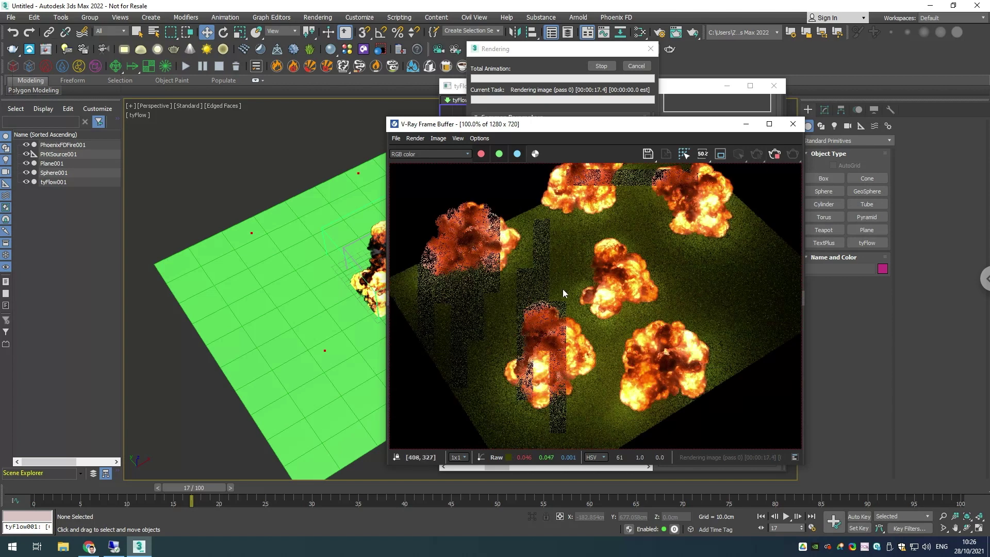
pyautogui.scroll(-2, 561, 294)
pyautogui.scroll(2, 555, 311)
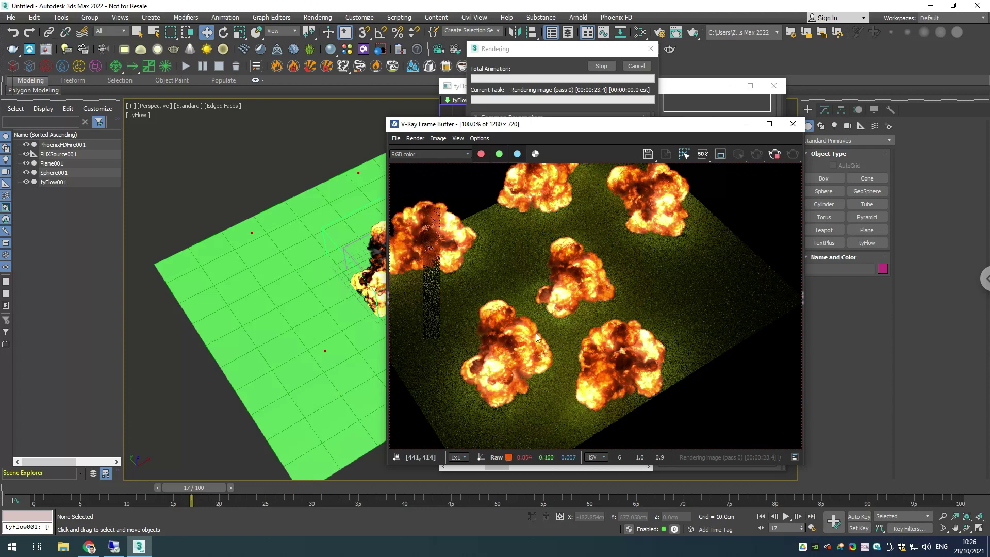
pyautogui.scroll(-2, 536, 333)
pyautogui.scroll(2, 545, 325)
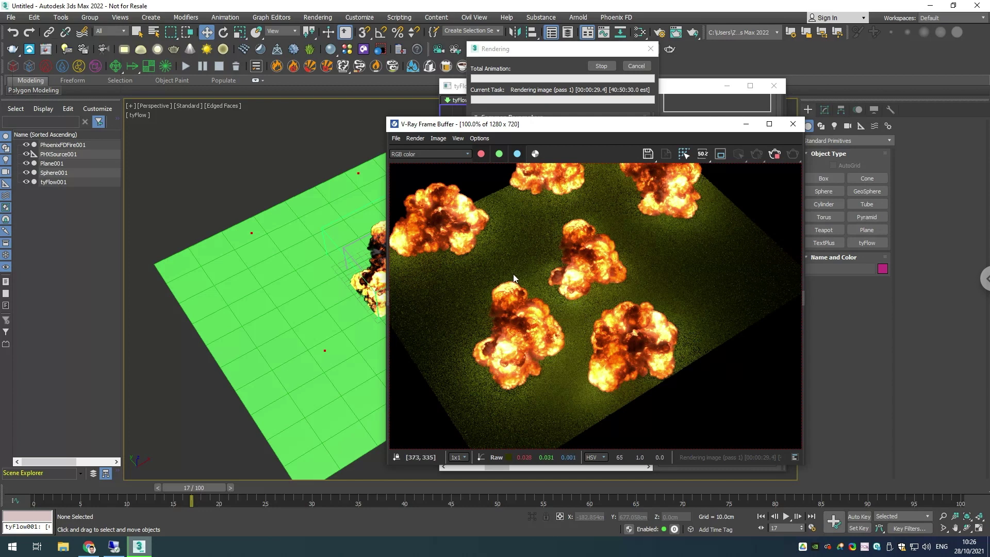
pyautogui.click(792, 125)
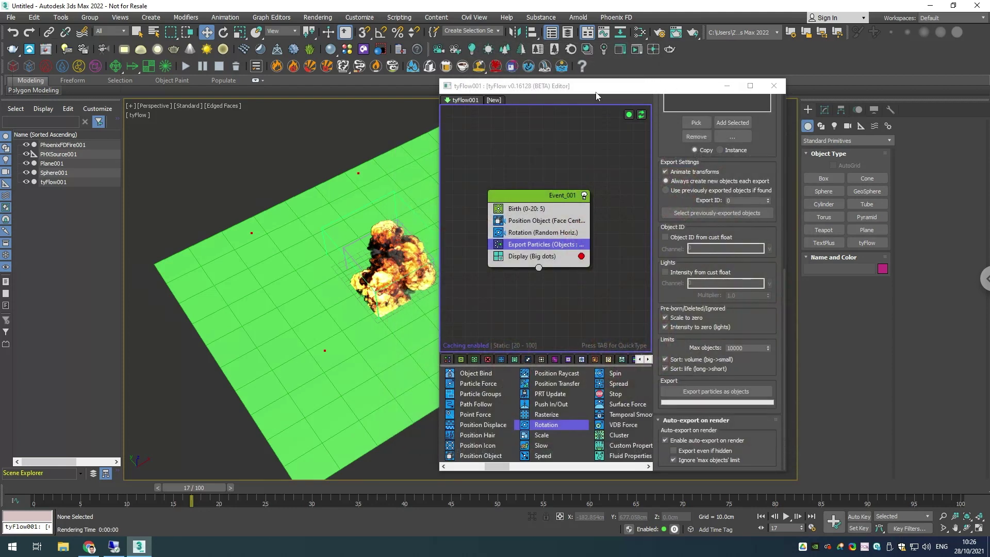
# - Select PhoenixFDFire001, collapse Rendering, and set the Input rollout's Cache Origin to 1
pyautogui.click(344, 216)
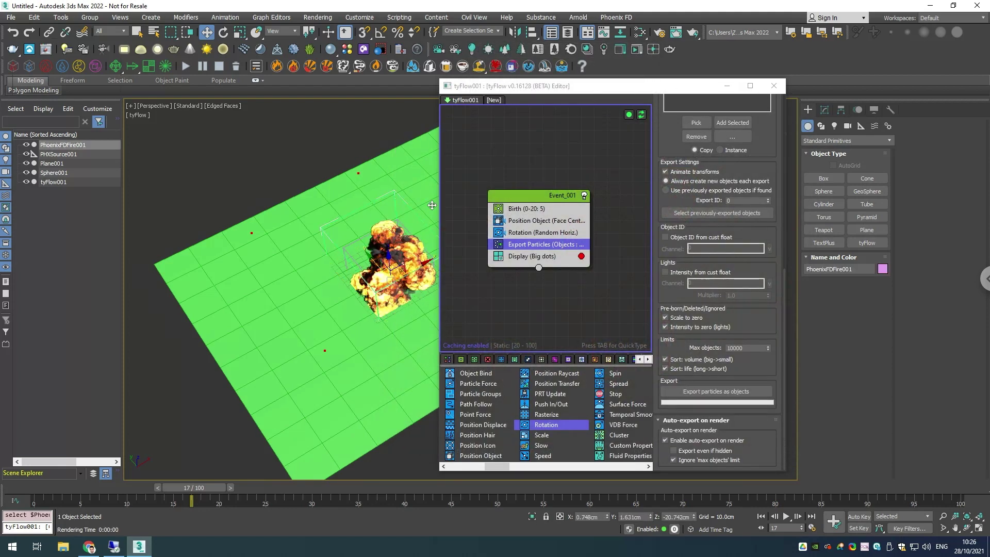
pyautogui.moveTo(593, 85); pyautogui.dragTo(583, 85)
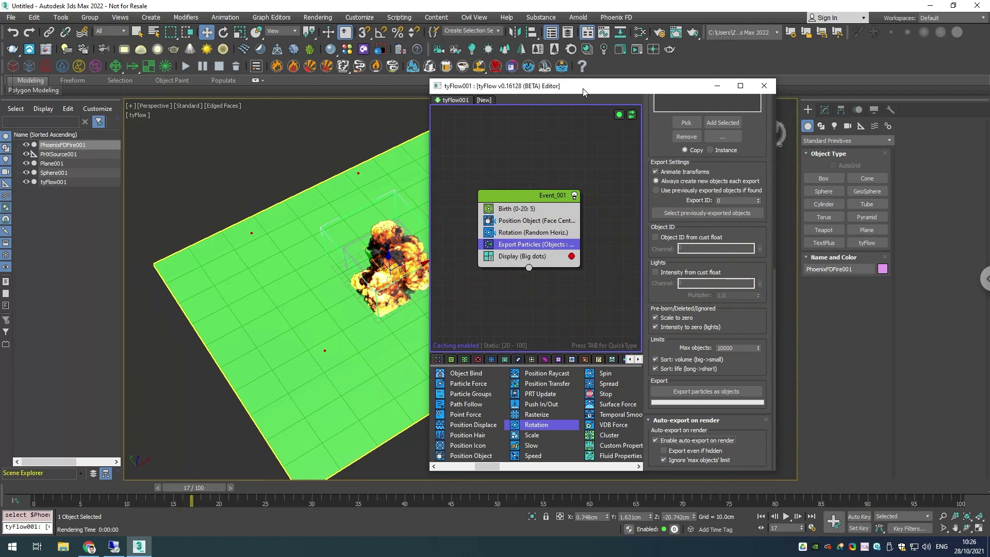
pyautogui.click(824, 111)
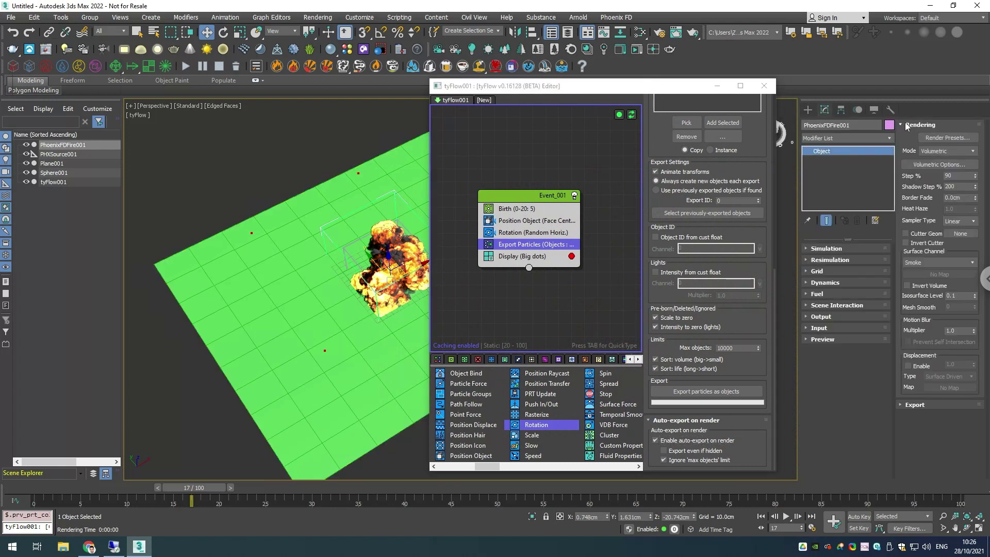
pyautogui.click(907, 125)
pyautogui.click(824, 328)
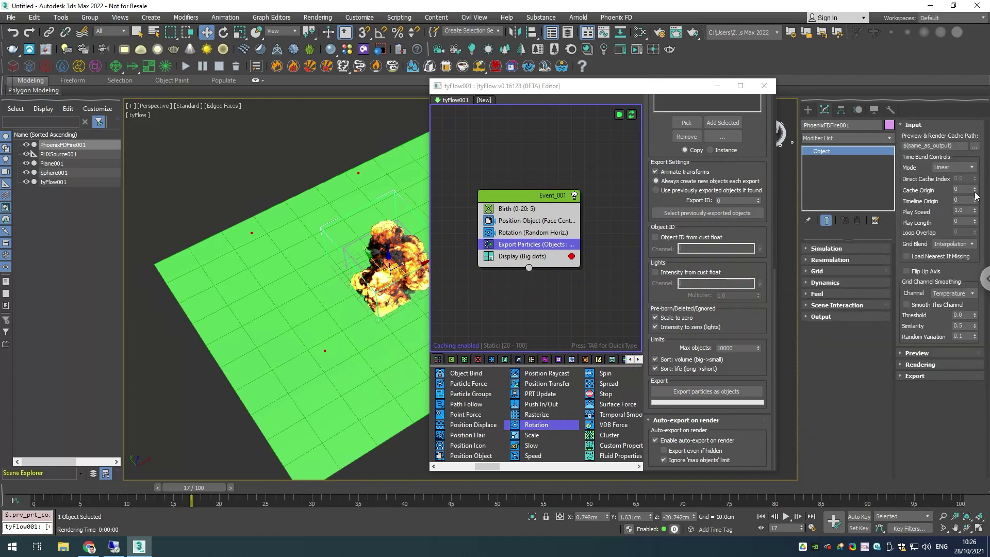
pyautogui.moveTo(976, 194); pyautogui.dragTo(978, 189)
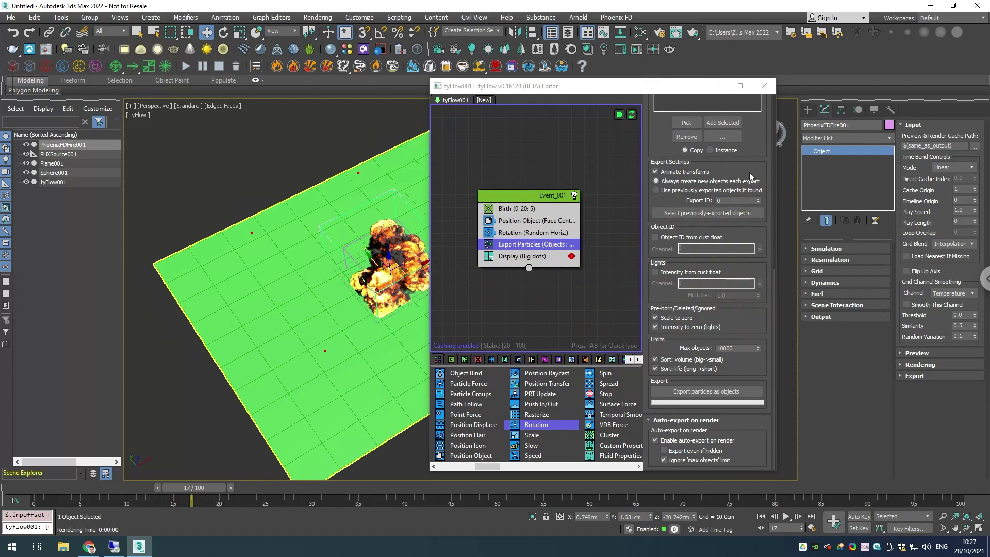
# - Enable Apply MAXScript on particle entry under Objects MAXScript and place the caret in the empty script box
pyautogui.moveTo(748, 171); pyautogui.dragTo(742, 408)
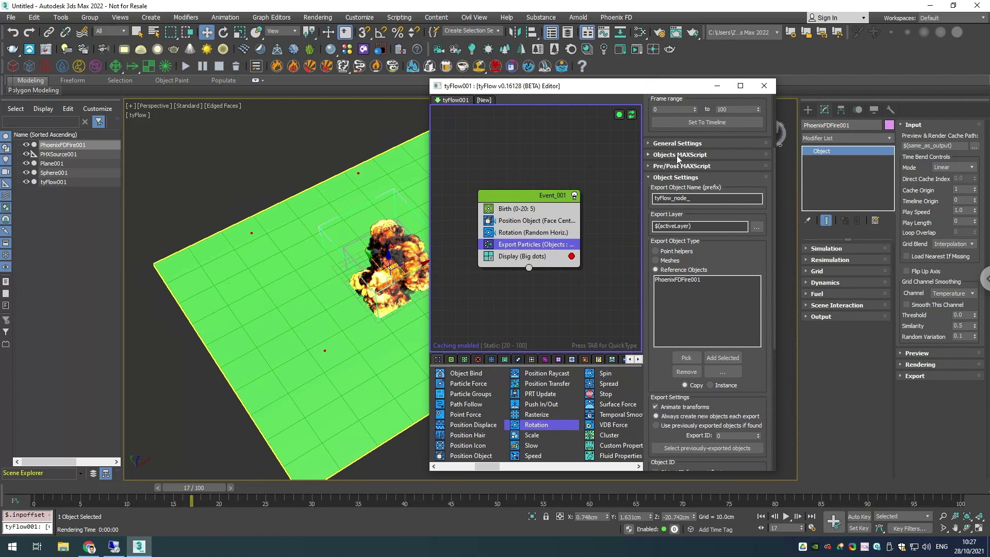
pyautogui.scroll(4, 749, 315)
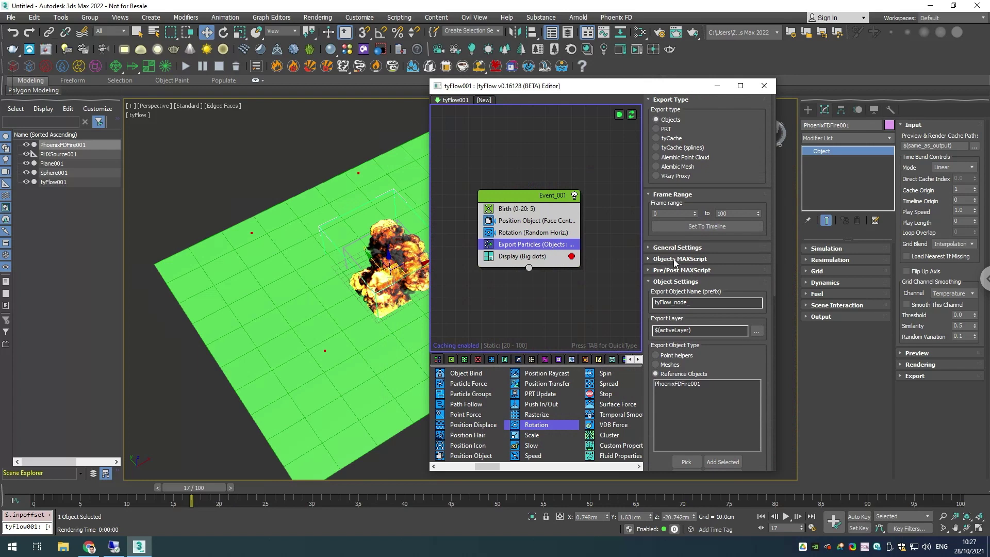
pyautogui.click(673, 259)
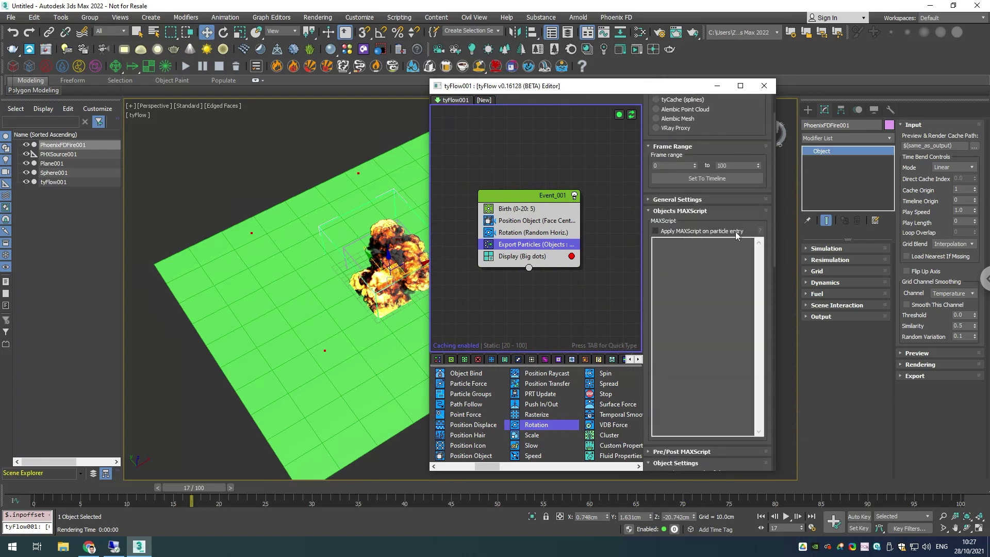
pyautogui.click(676, 231)
pyautogui.click(713, 263)
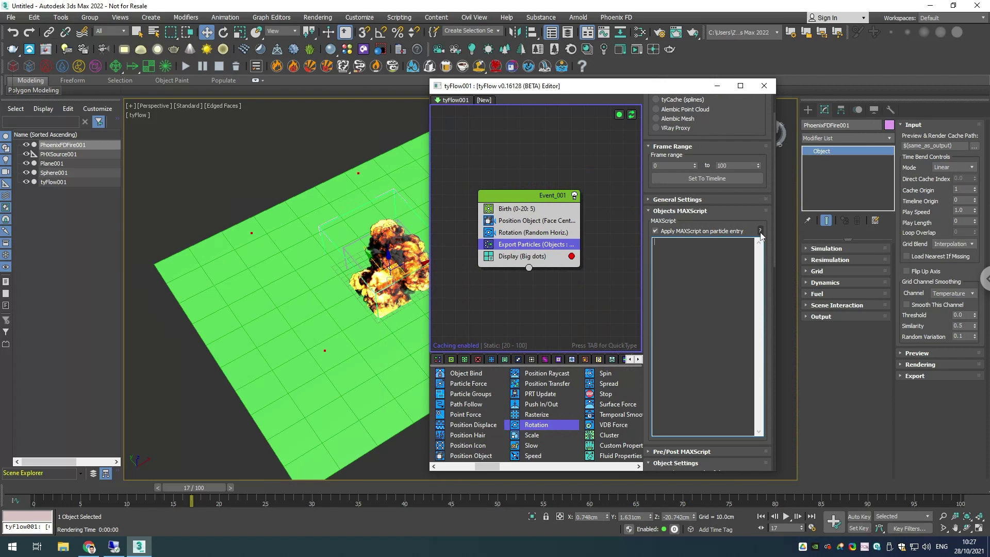
pyautogui.click(760, 231)
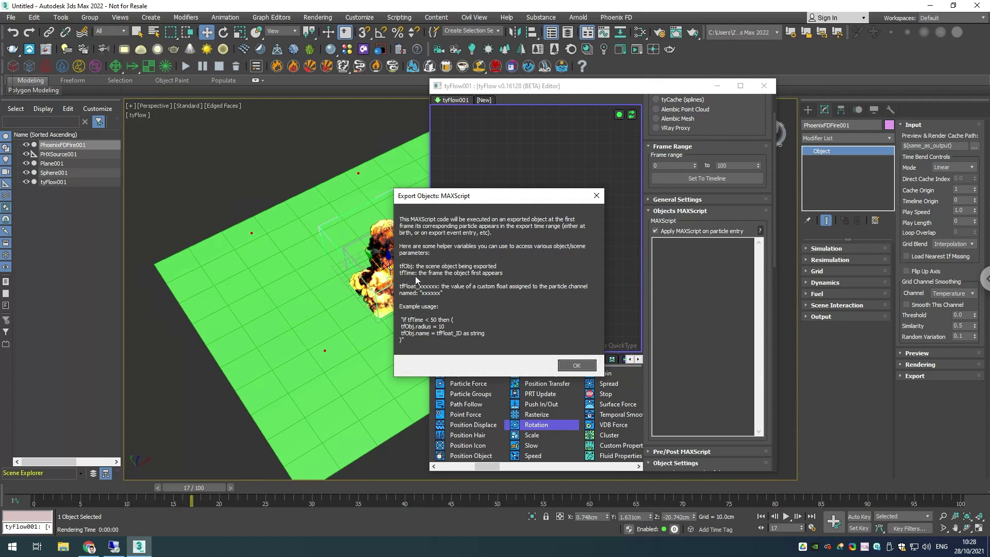
pyautogui.click(576, 366)
pyautogui.click(563, 366)
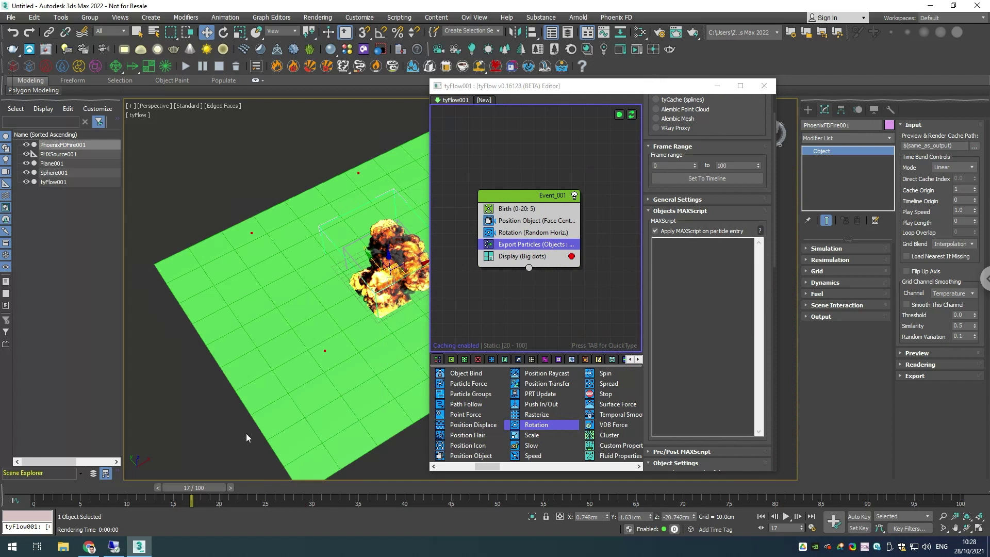
# - Open the MAXScript Listener and raise Cache Origin to 2 so it logs $.inpoffset
pyautogui.rightClick(30, 527)
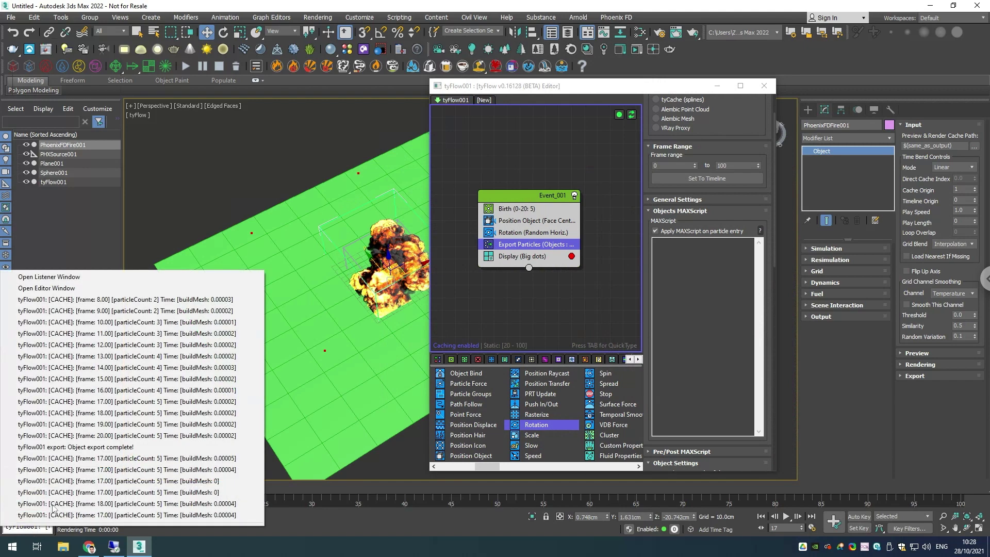
pyautogui.click(57, 279)
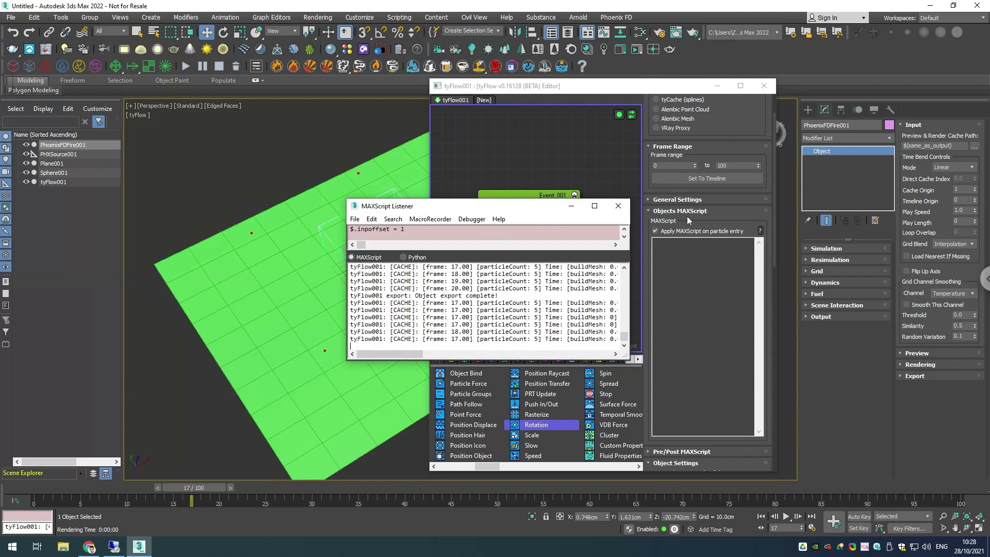
pyautogui.click(975, 188)
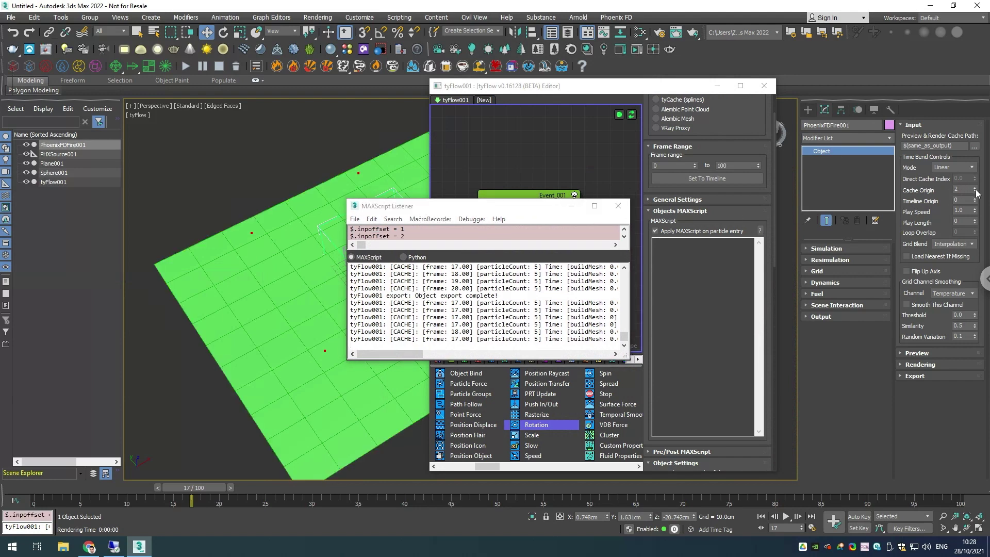
pyautogui.click(355, 238)
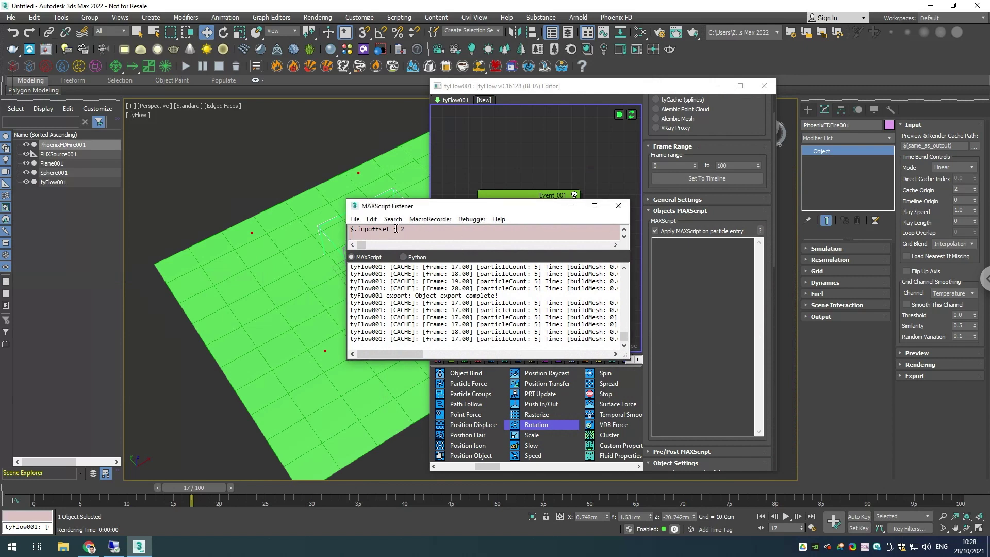
pyautogui.click(359, 230)
pyautogui.click(427, 220)
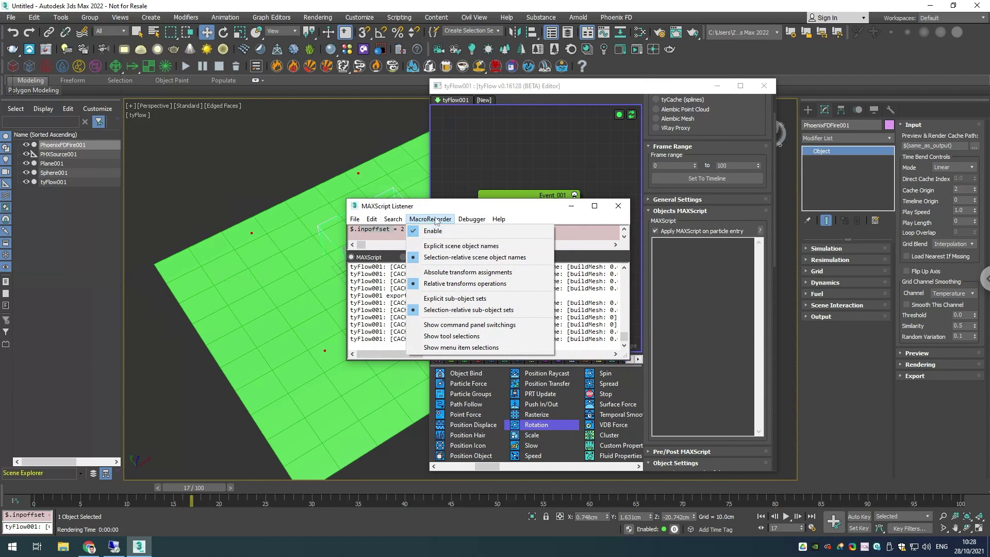
pyautogui.click(450, 236)
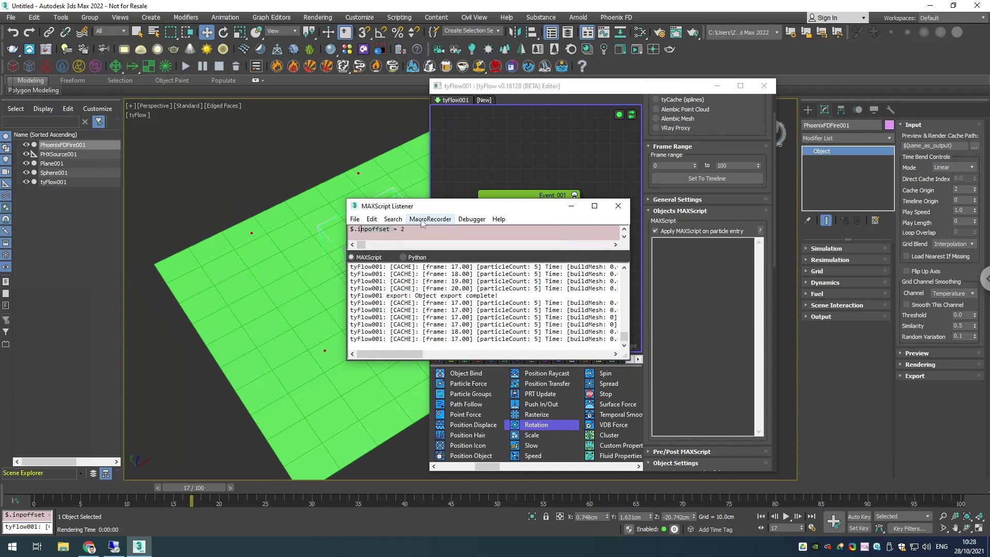
# - Set the fire's Timeline Origin and Cache Origin both to 0
pyautogui.click(975, 199)
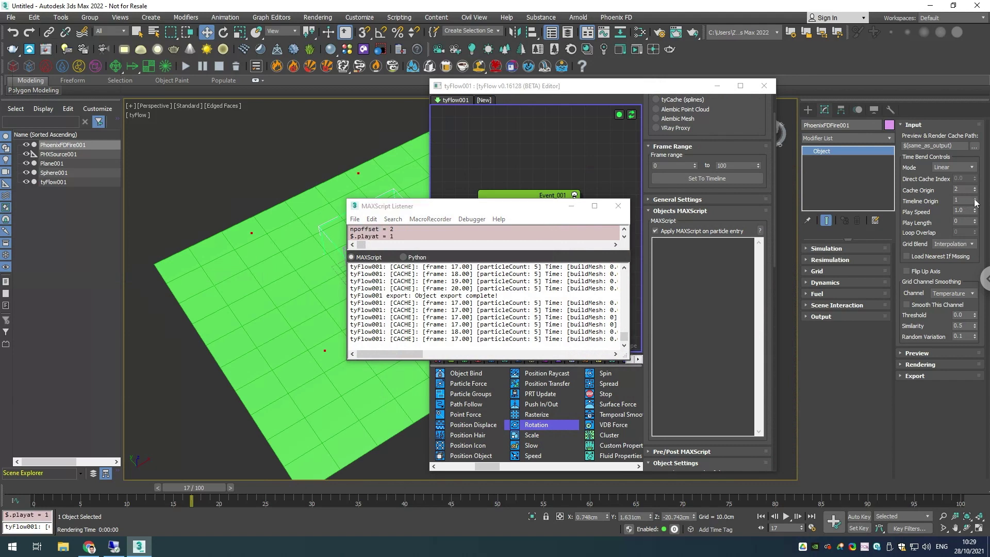
pyautogui.click(374, 236)
pyautogui.press('Return')
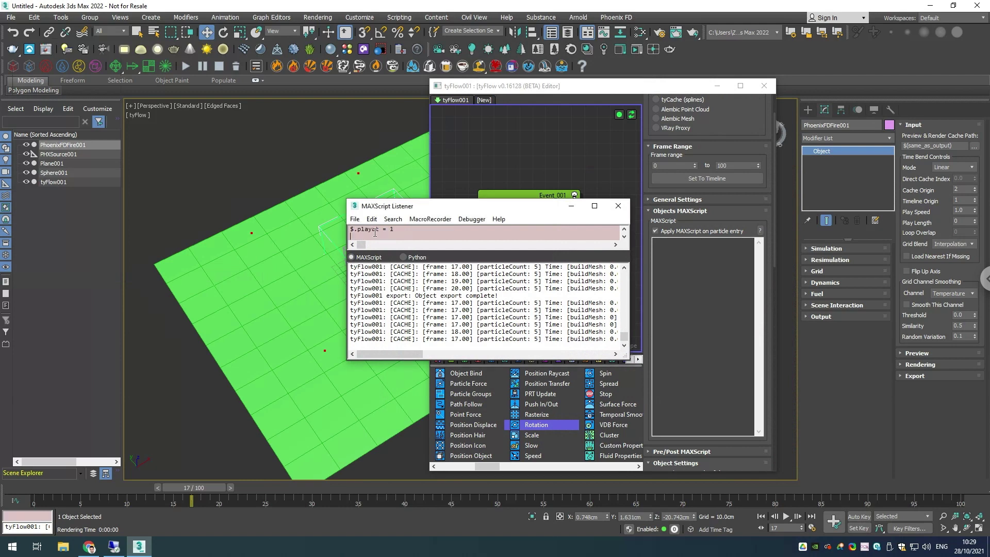
pyautogui.click(962, 200)
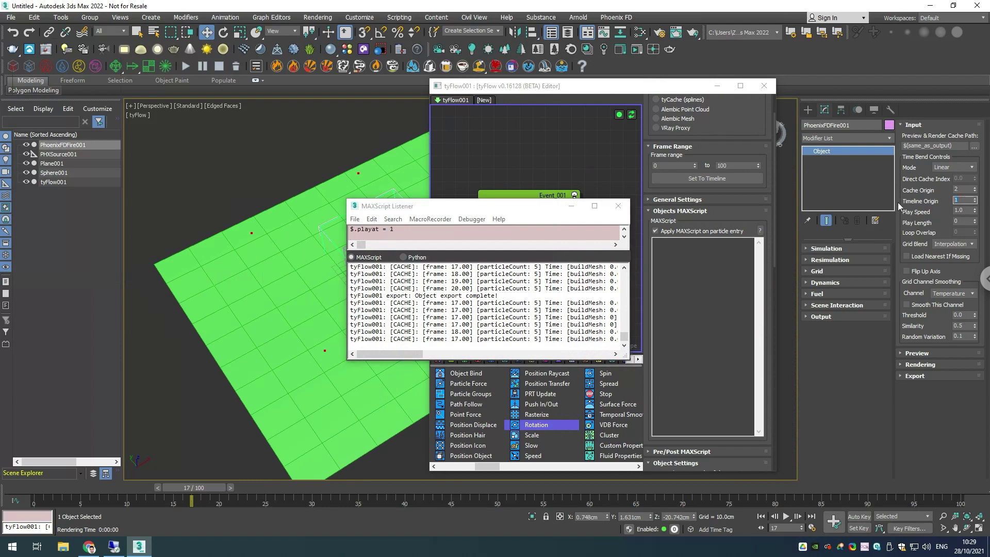
pyautogui.press('Return')
pyautogui.click(958, 189)
pyautogui.write('3')
pyautogui.press('Return')
pyautogui.click(974, 192)
pyautogui.click(955, 189)
pyautogui.write('0')
pyautogui.press('Return')
# - Copy 'inpoffset' from the Listener's recorded lines and close the Listener
pyautogui.click(389, 235)
pyautogui.scroll(-1, 390, 236)
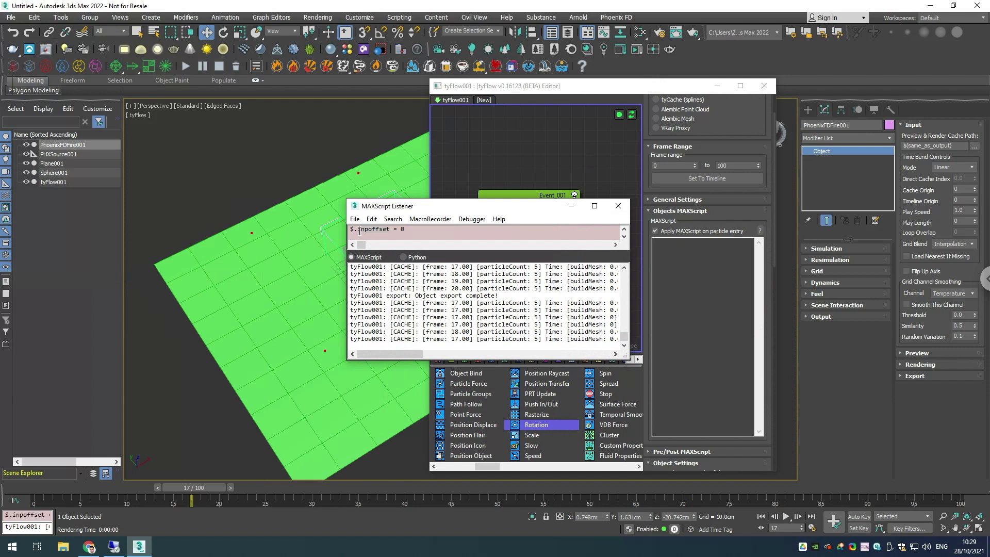
pyautogui.rightClick(380, 235)
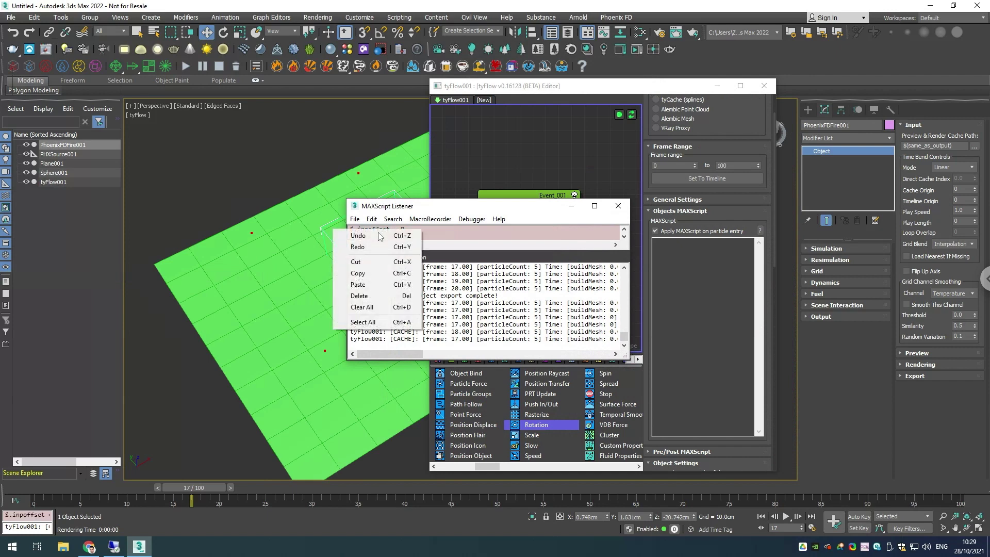
pyautogui.click(358, 273)
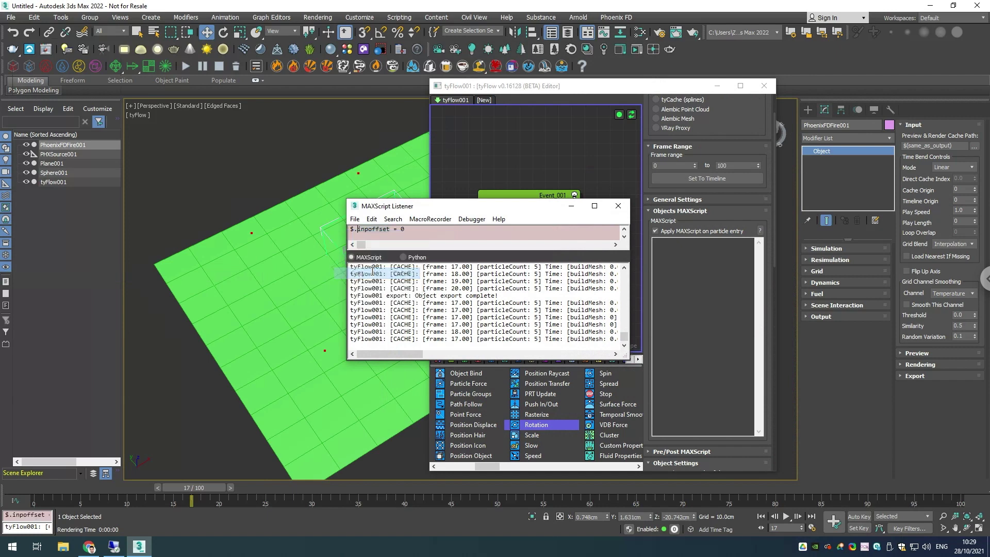
pyautogui.click(618, 207)
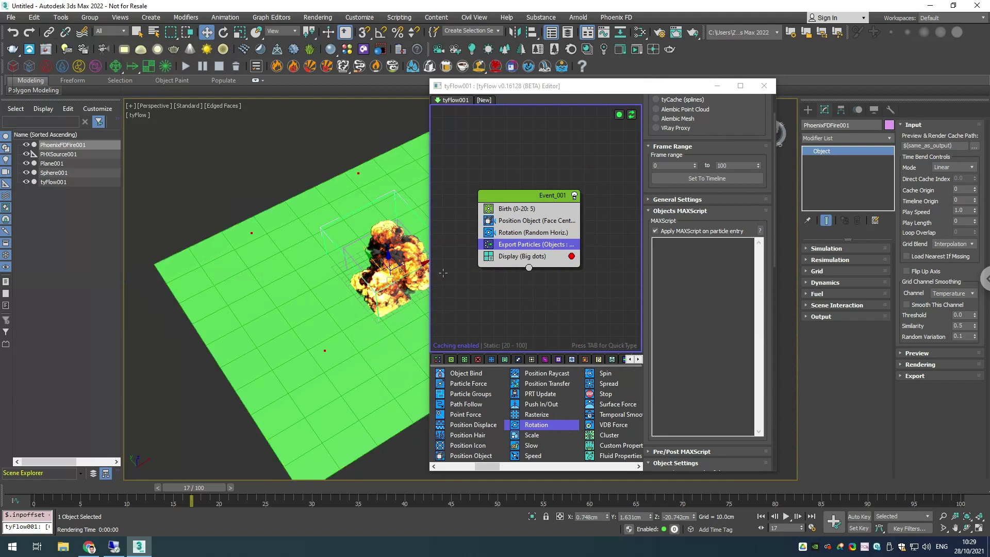
# - Write tfObj.inpoffset = tfTime*(-1) into the per-particle script box, pasting the inpoffset name
pyautogui.click(688, 253)
pyautogui.click(688, 253)
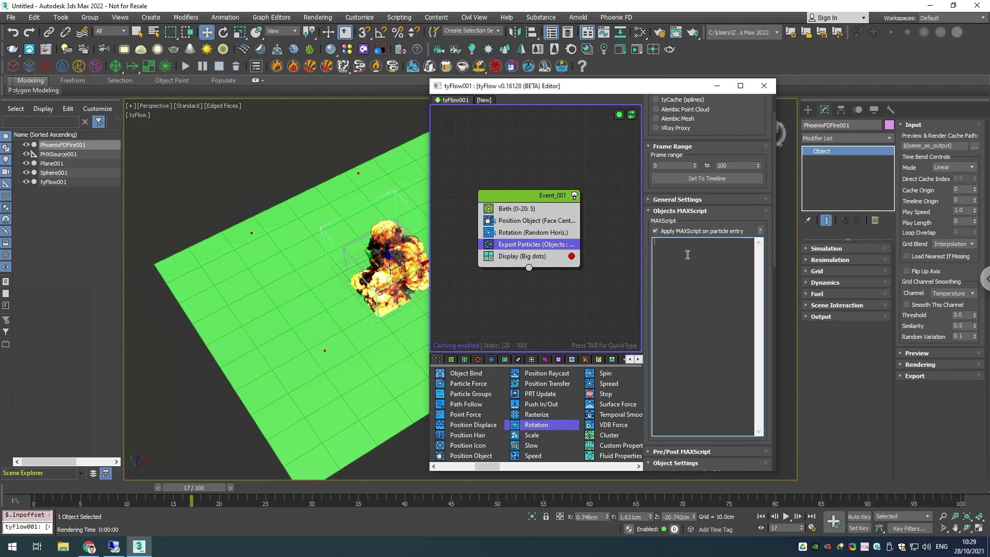
pyautogui.write('tfObj.')
pyautogui.rightClick(686, 255)
pyautogui.click(623, 298)
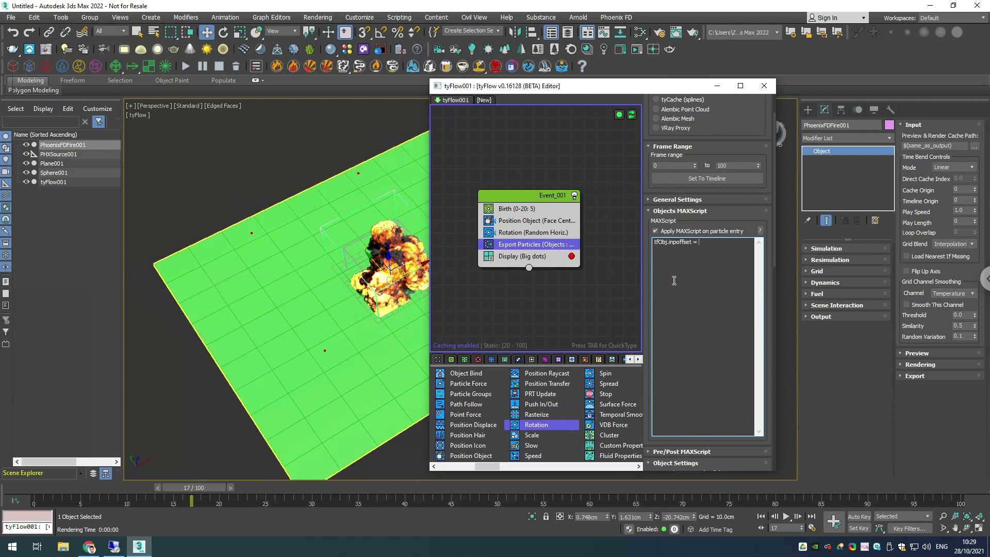
pyautogui.write('tf')
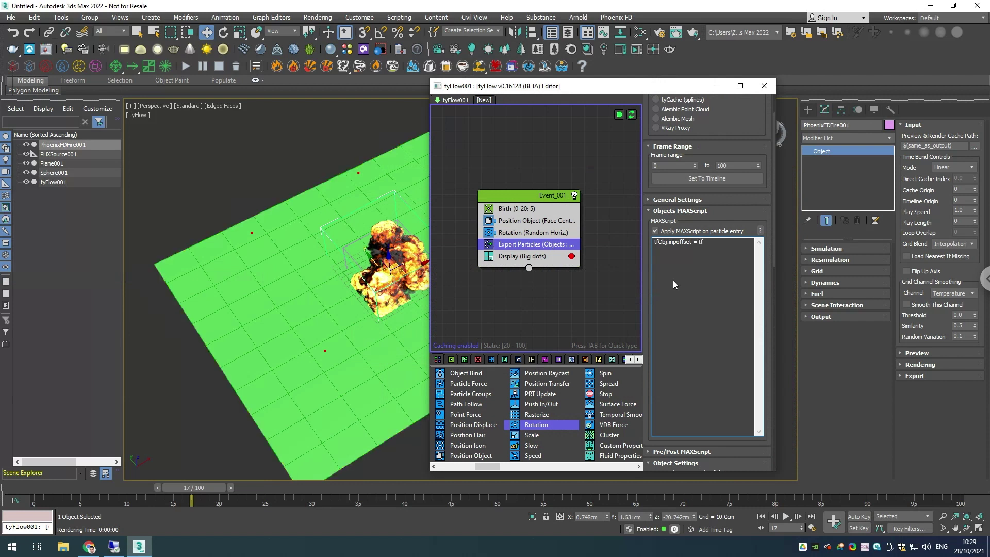
pyautogui.write('Time')
pyautogui.write('*(-1')
# - Run a V-Ray production render and zoom around the Frame Buffer until the 27-second render finishes
pyautogui.click(691, 36)
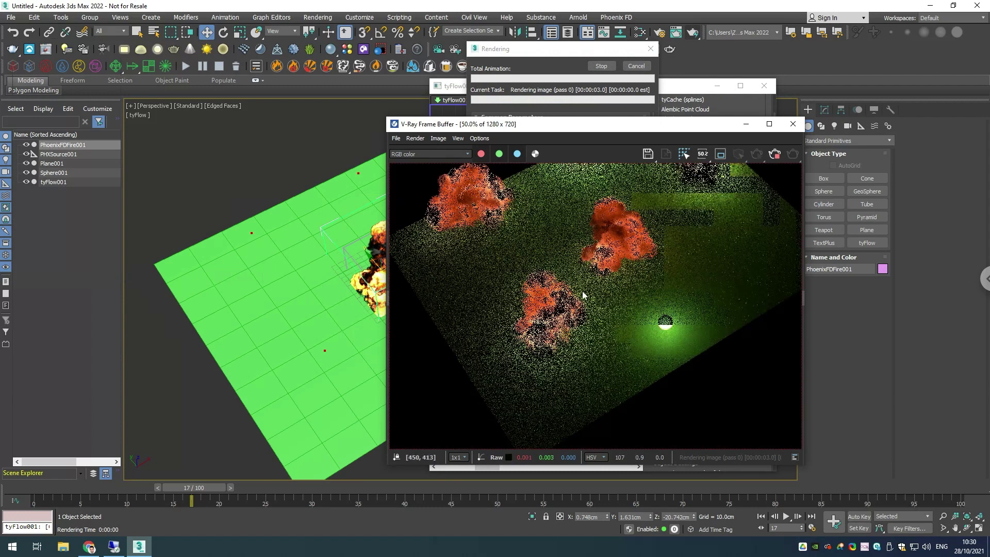
pyautogui.scroll(-1, 583, 295)
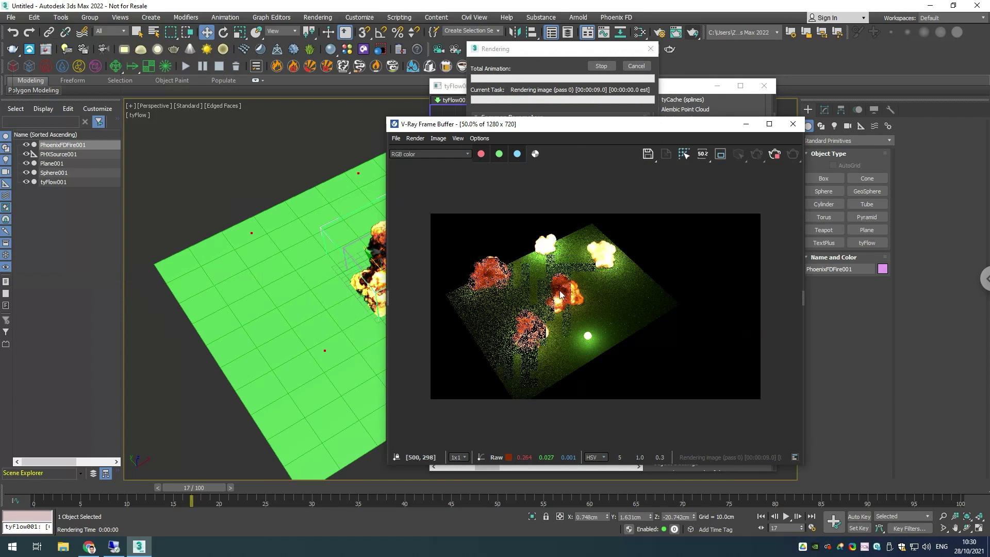
pyautogui.scroll(2, 560, 292)
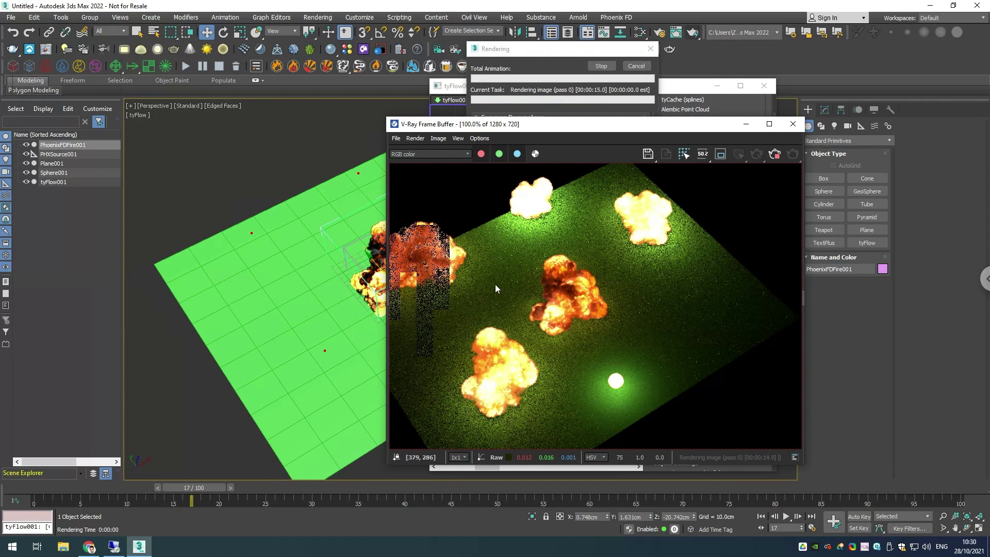
pyautogui.scroll(-2, 494, 283)
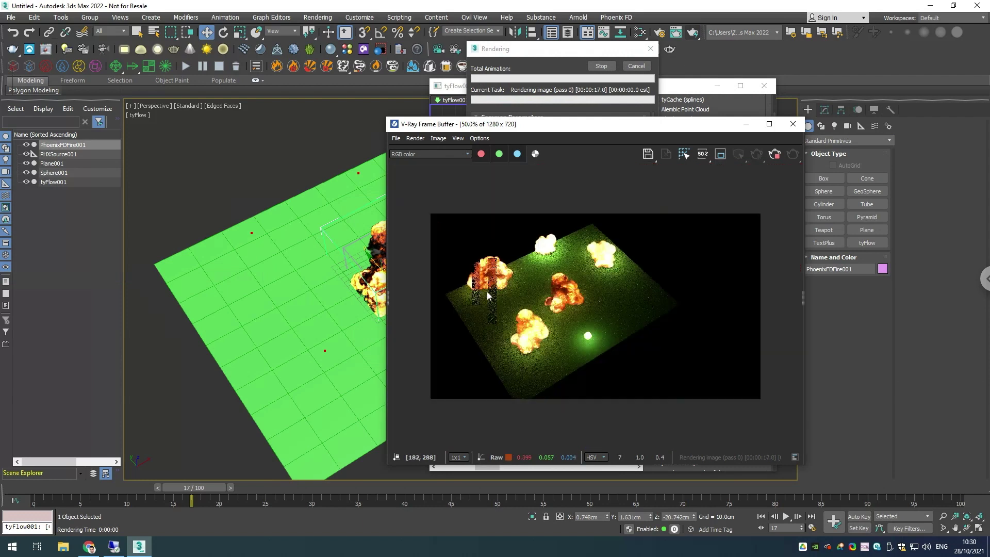
pyautogui.scroll(1, 507, 294)
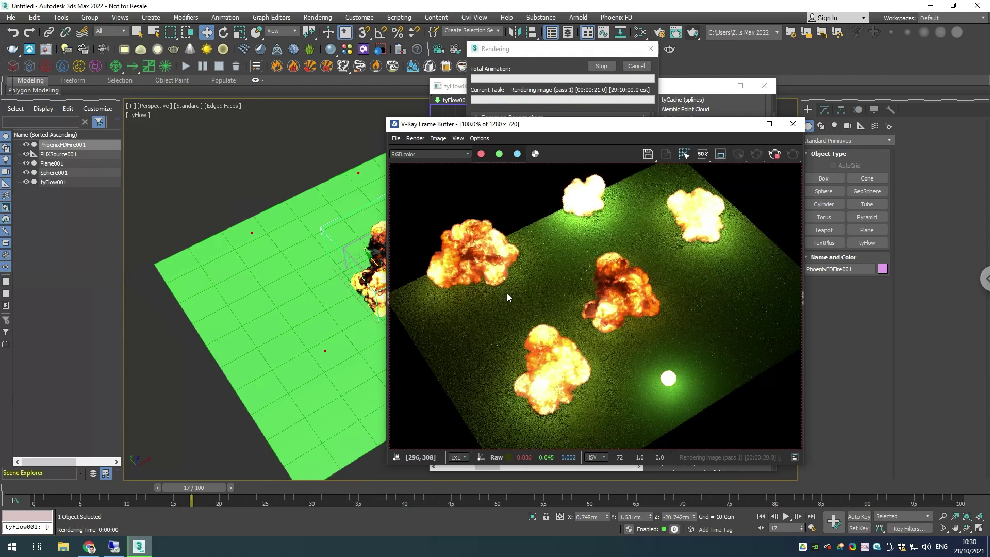
pyautogui.scroll(-1, 704, 217)
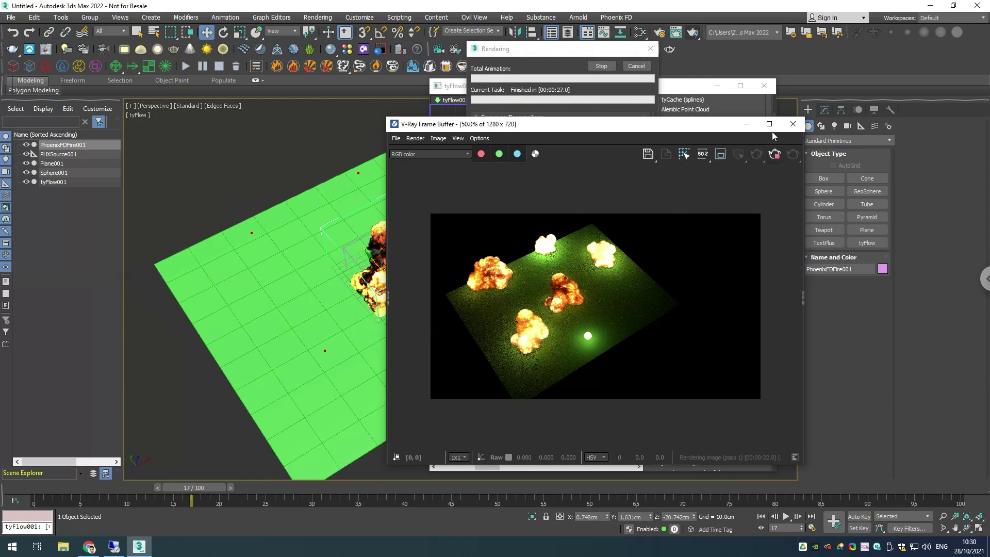
# - Disable tyFlow's Enable auto-export on render option after closing the render window
pyautogui.click(793, 124)
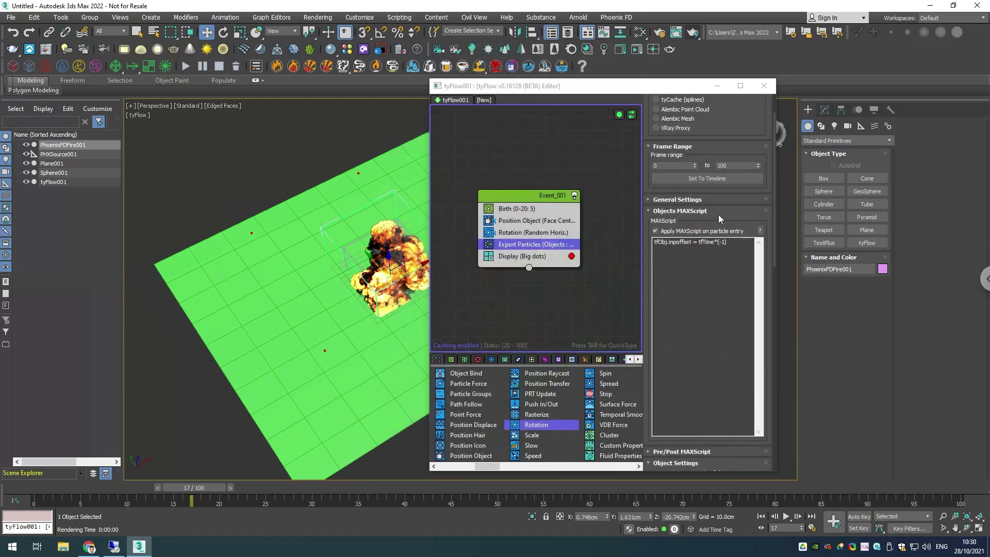
pyautogui.scroll(-5, 737, 371)
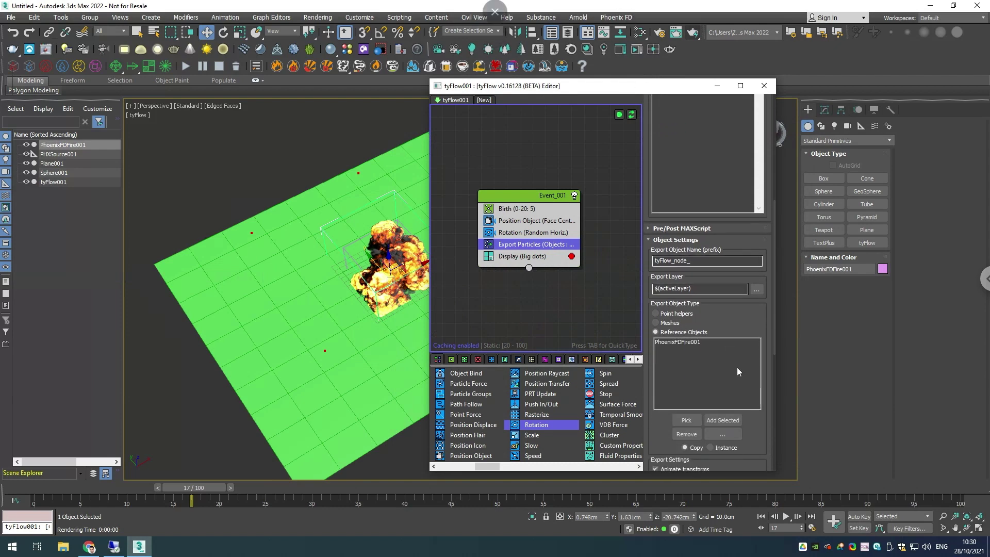
pyautogui.moveTo(755, 423); pyautogui.dragTo(673, 123)
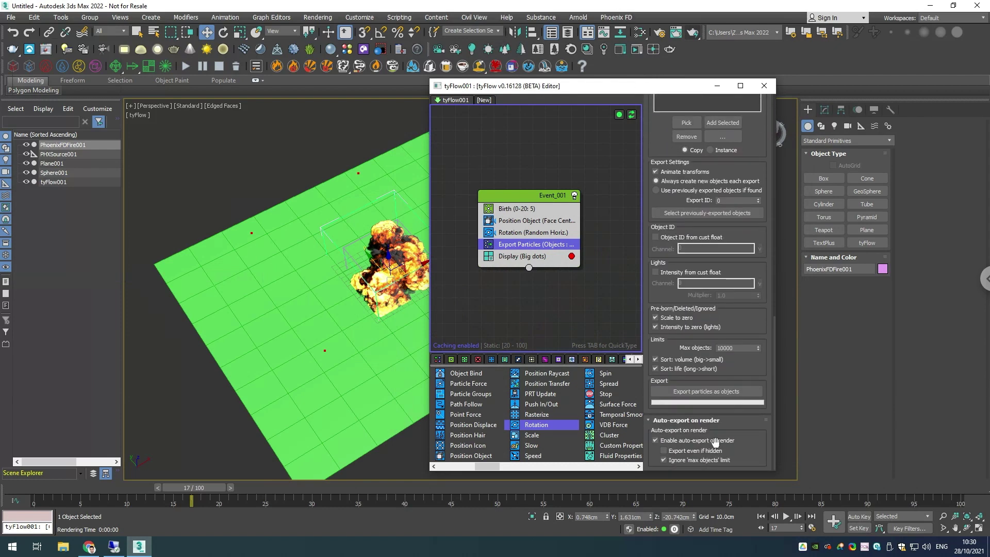
pyautogui.click(685, 441)
# - Export the five particles as separate tyFlow_node explosion objects
pyautogui.click(692, 394)
pyautogui.click(481, 305)
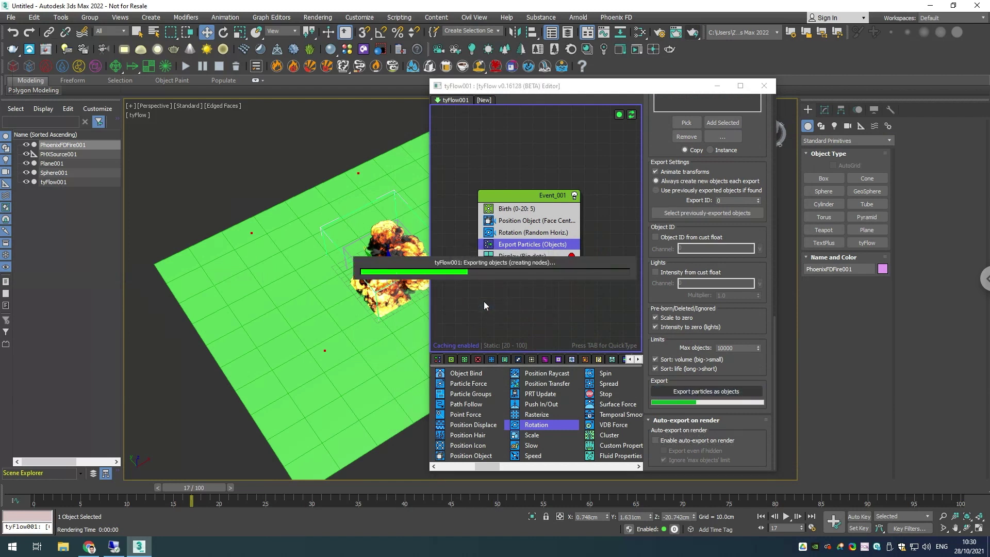
pyautogui.click(513, 306)
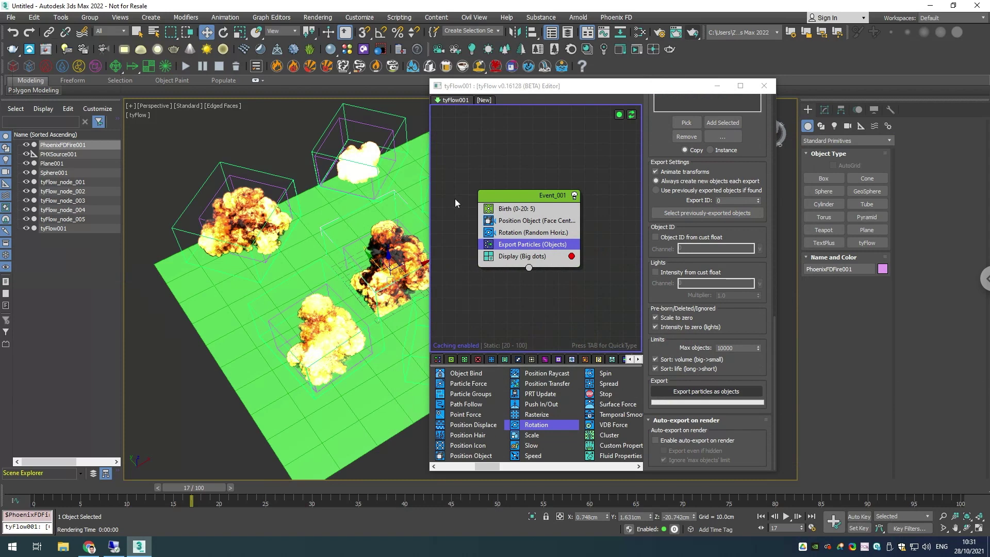
# - Scrub the timeline from frame 0 to confirm the five tyFlow_node explosions start at staggered times
pyautogui.click(764, 85)
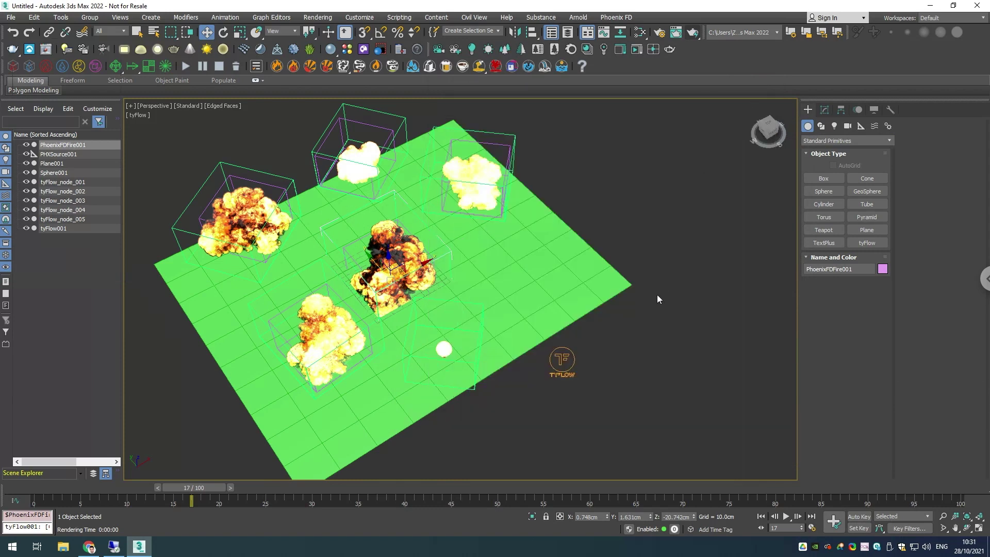
pyautogui.scroll(-2, 720, 321)
pyautogui.moveTo(736, 325); pyautogui.dragTo(735, 307, button='middle')
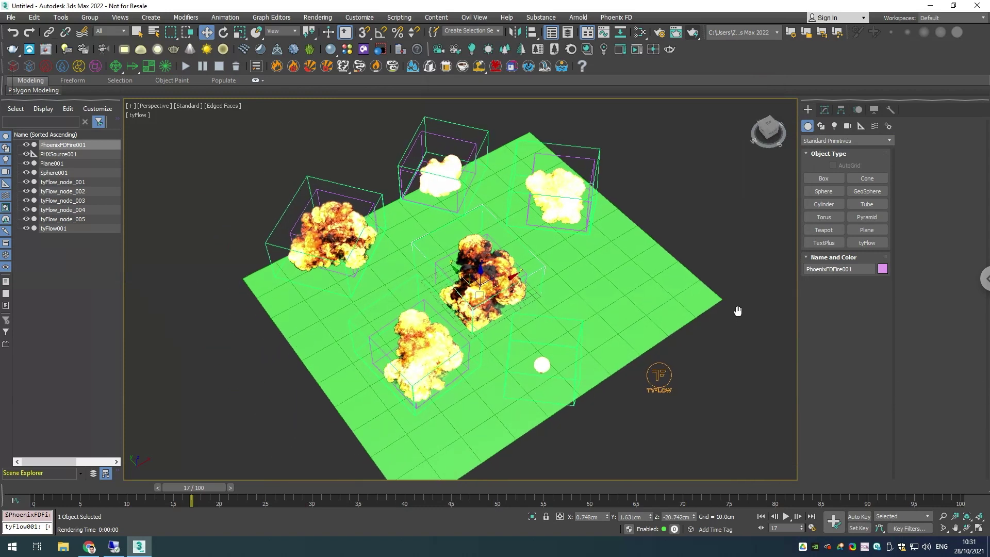
pyautogui.moveTo(193, 494); pyautogui.dragTo(365, 502)
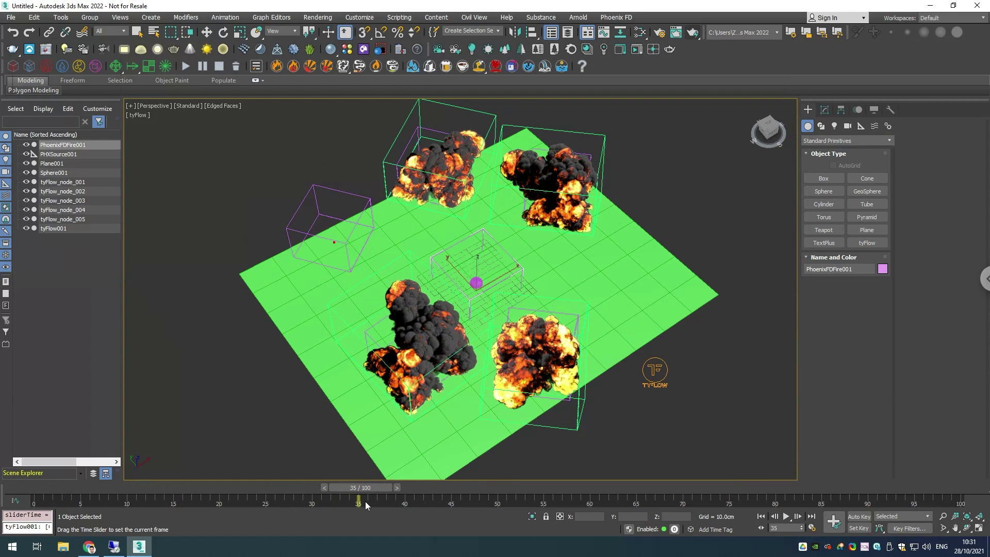
pyautogui.press('w')
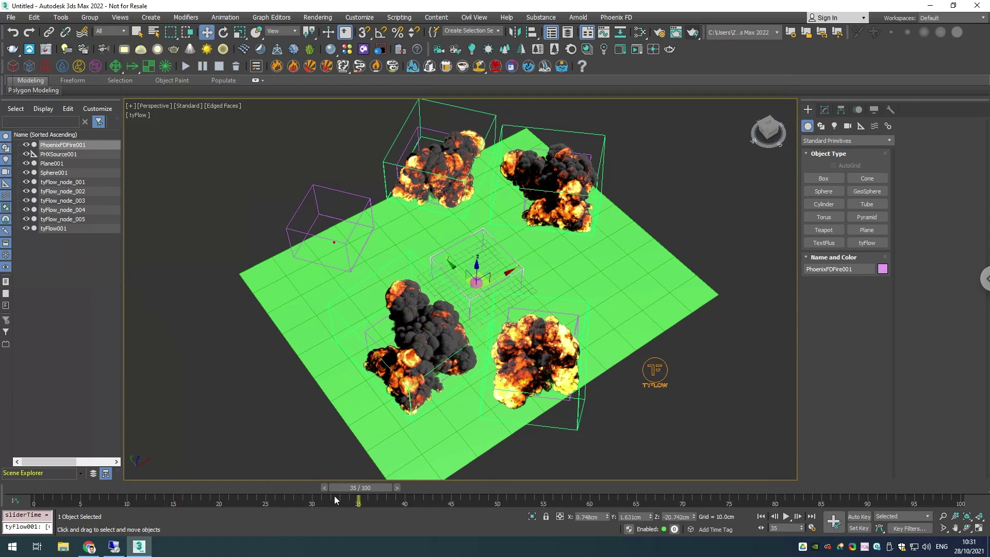
pyautogui.moveTo(247, 477); pyautogui.dragTo(313, 482)
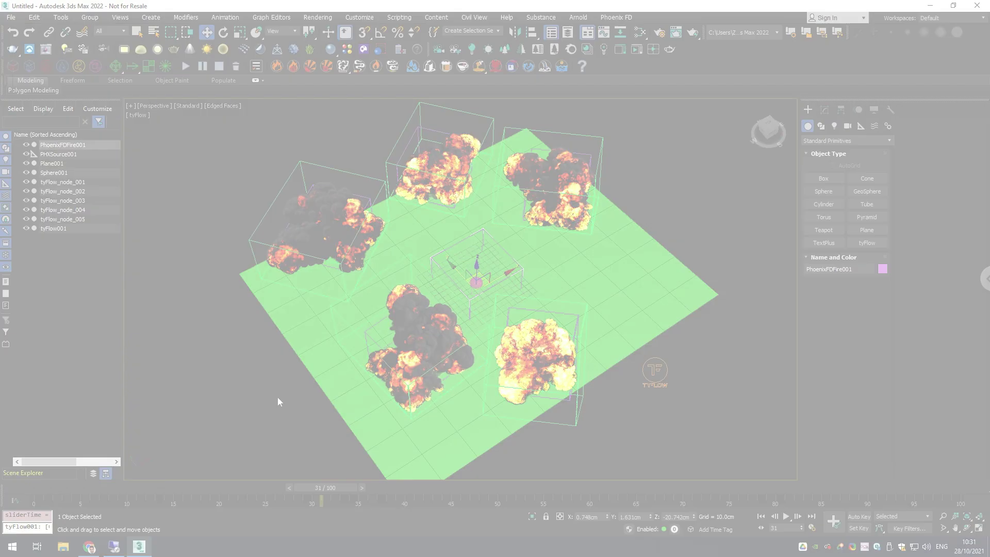